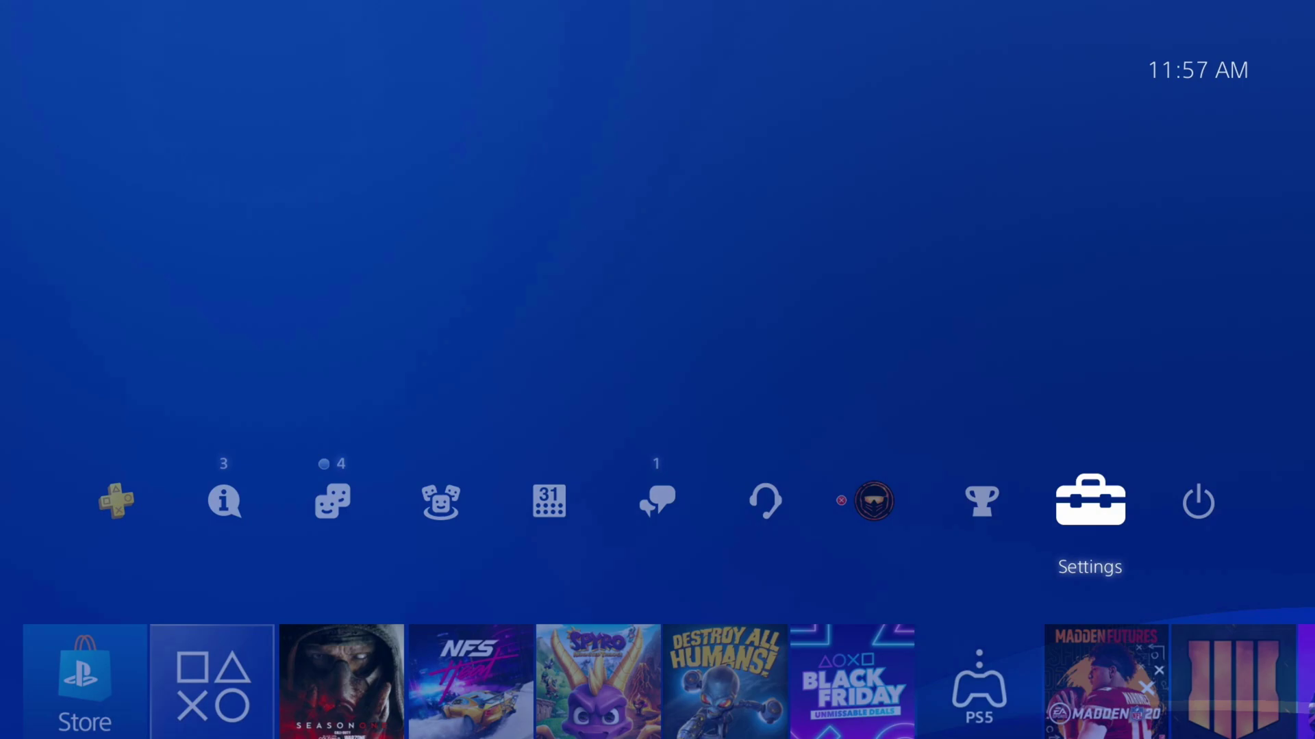
- Open the Network section of the console's settings
key("Return")
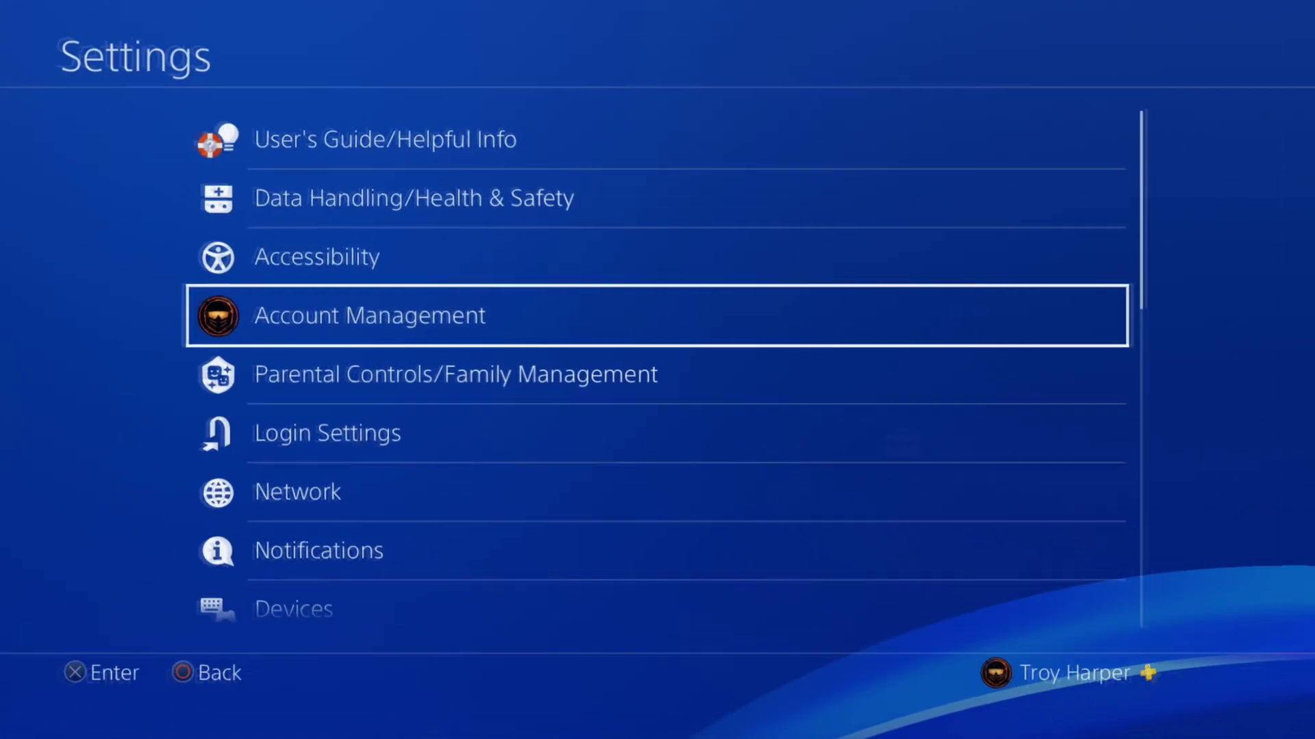
key("Down")
key("Down")
key("Down")
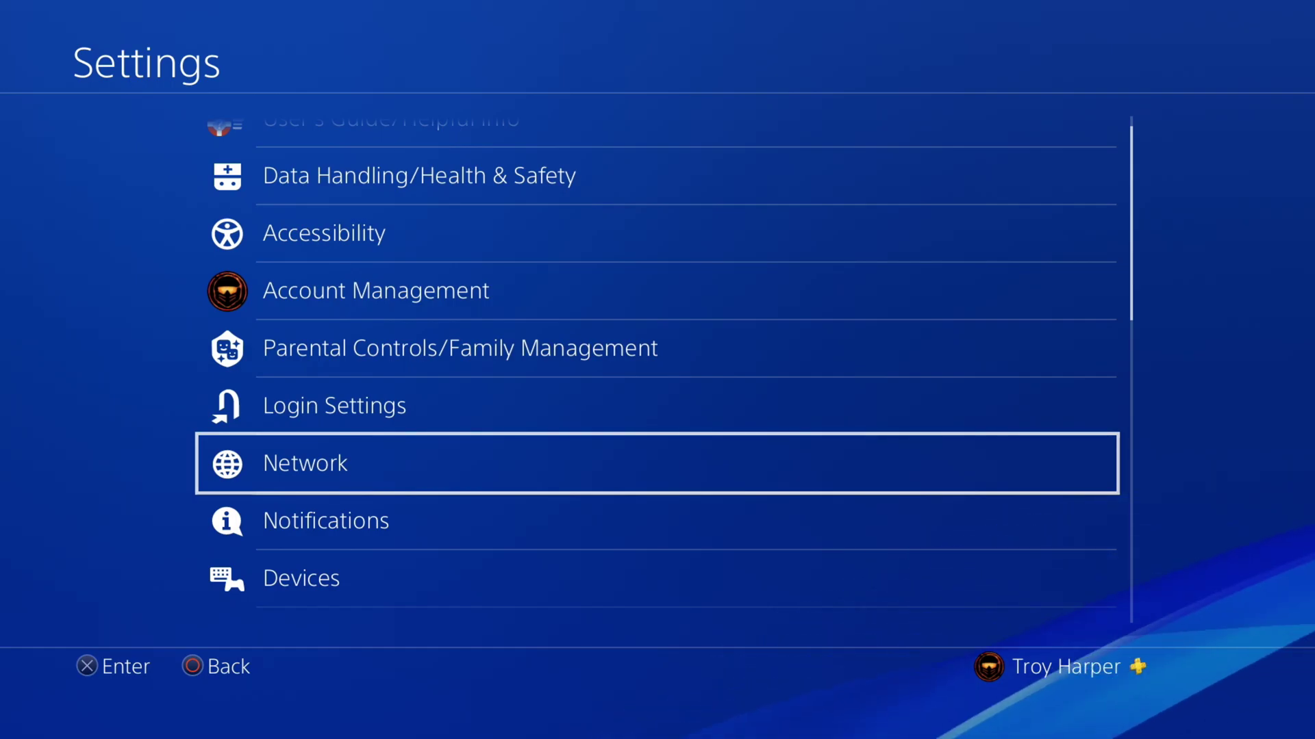
key("Return")
- View the console's current connection status, including its IP address, subnet mask, default gateway and DNS details, and return to the network options
key("Down")
key("Down")
key("Down")
key("Down")
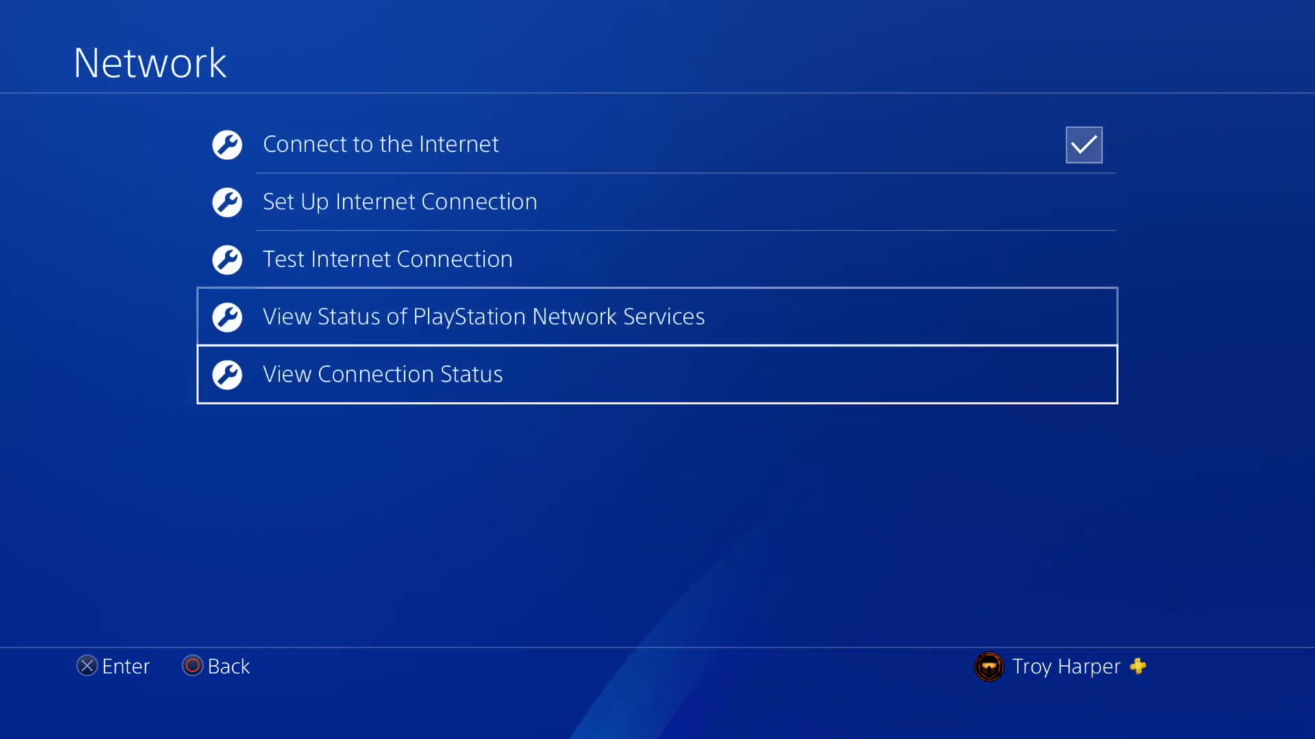
key("Return")
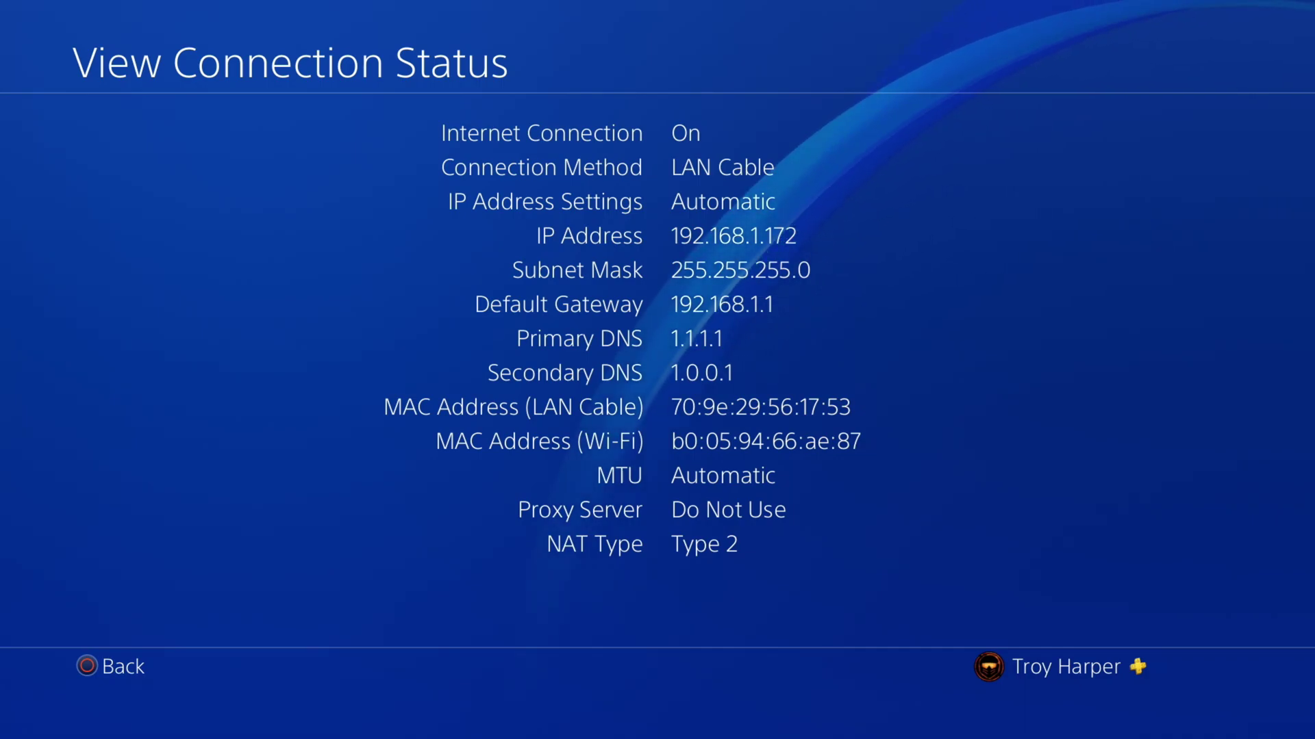
key("Escape")
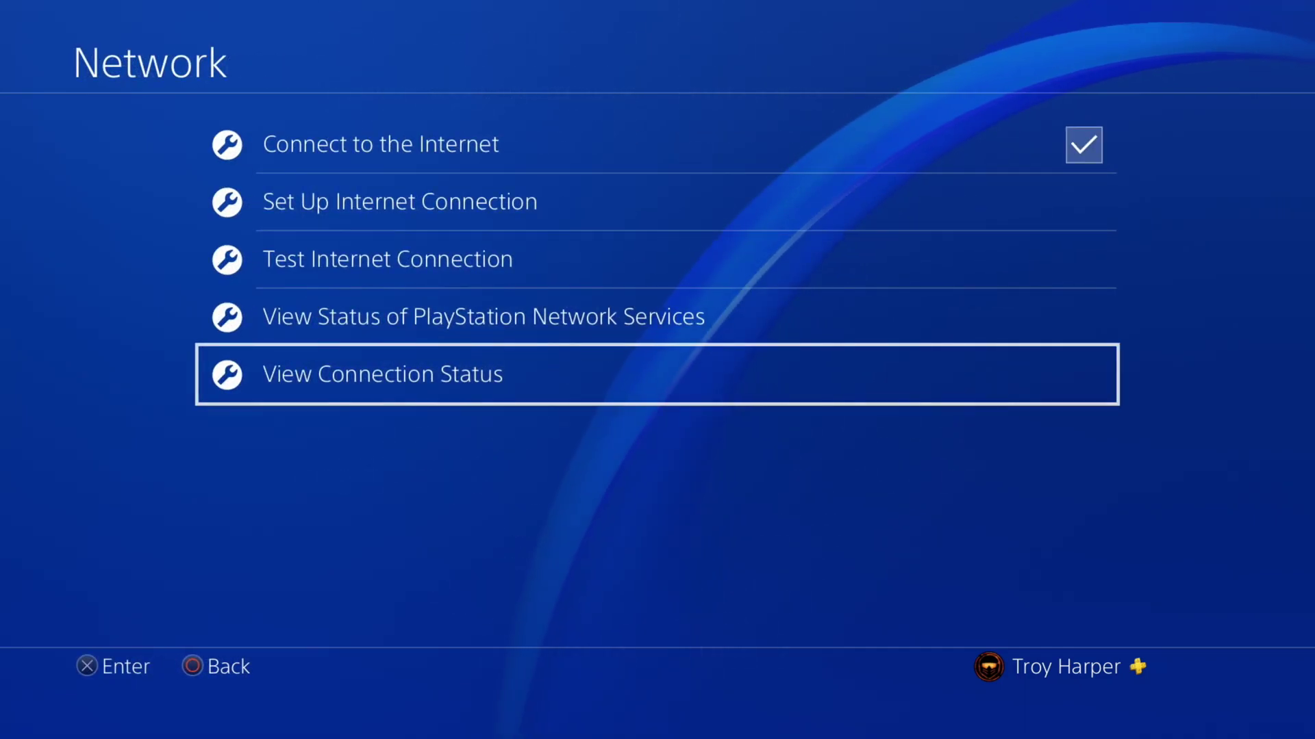
- Start setting up the Internet connection using a LAN cable
key("Up")
key("Up")
key("Up")
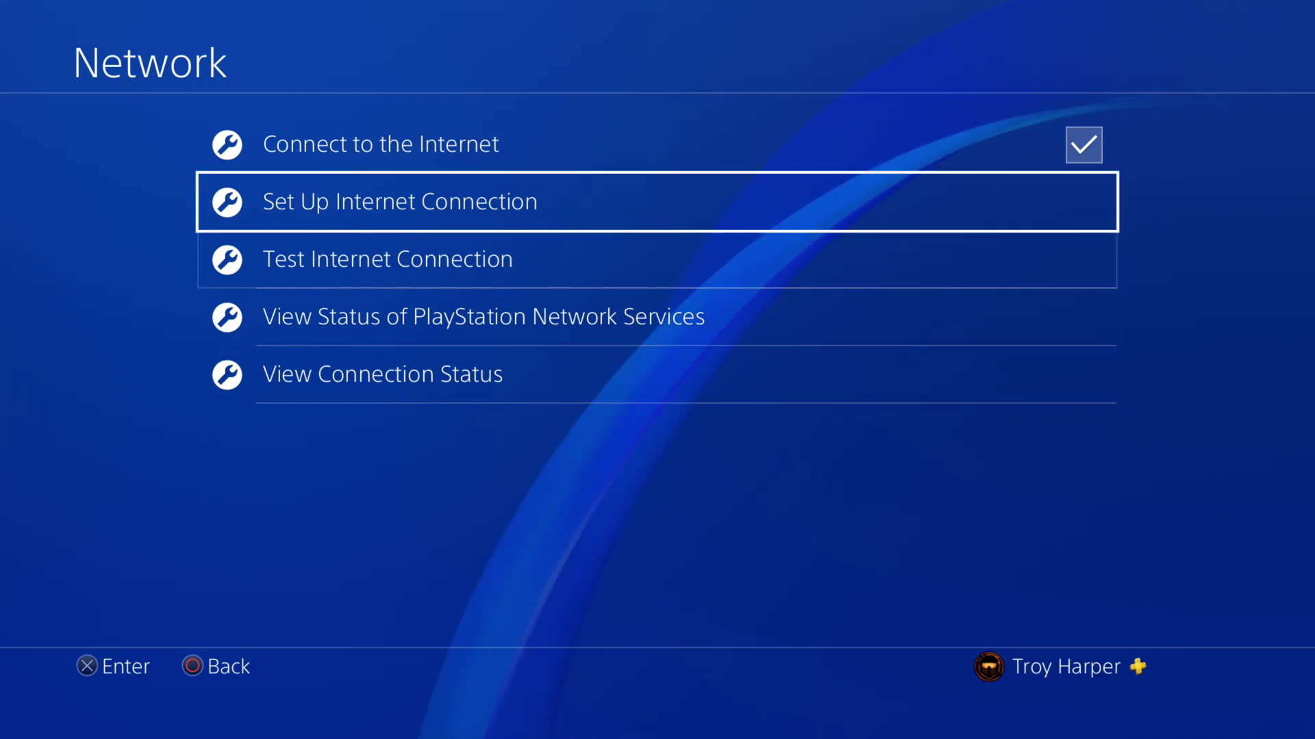
key("Return")
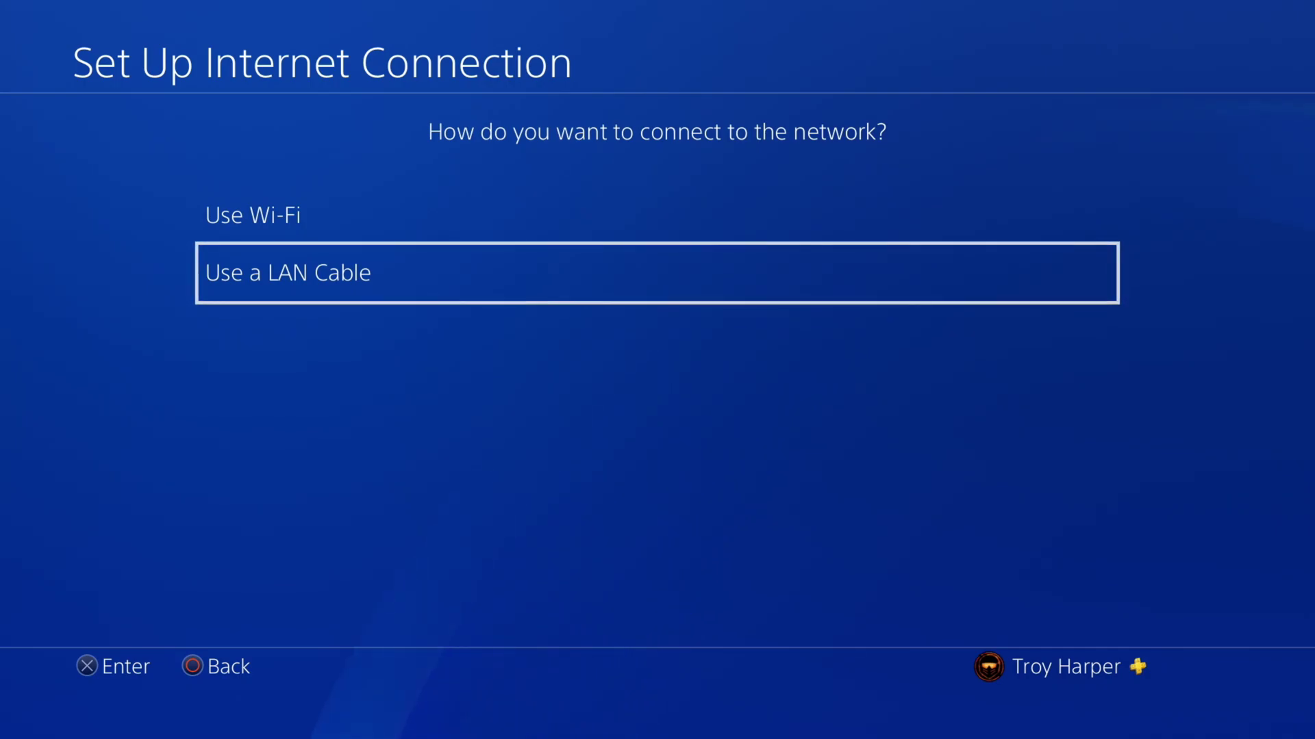
key("Return")
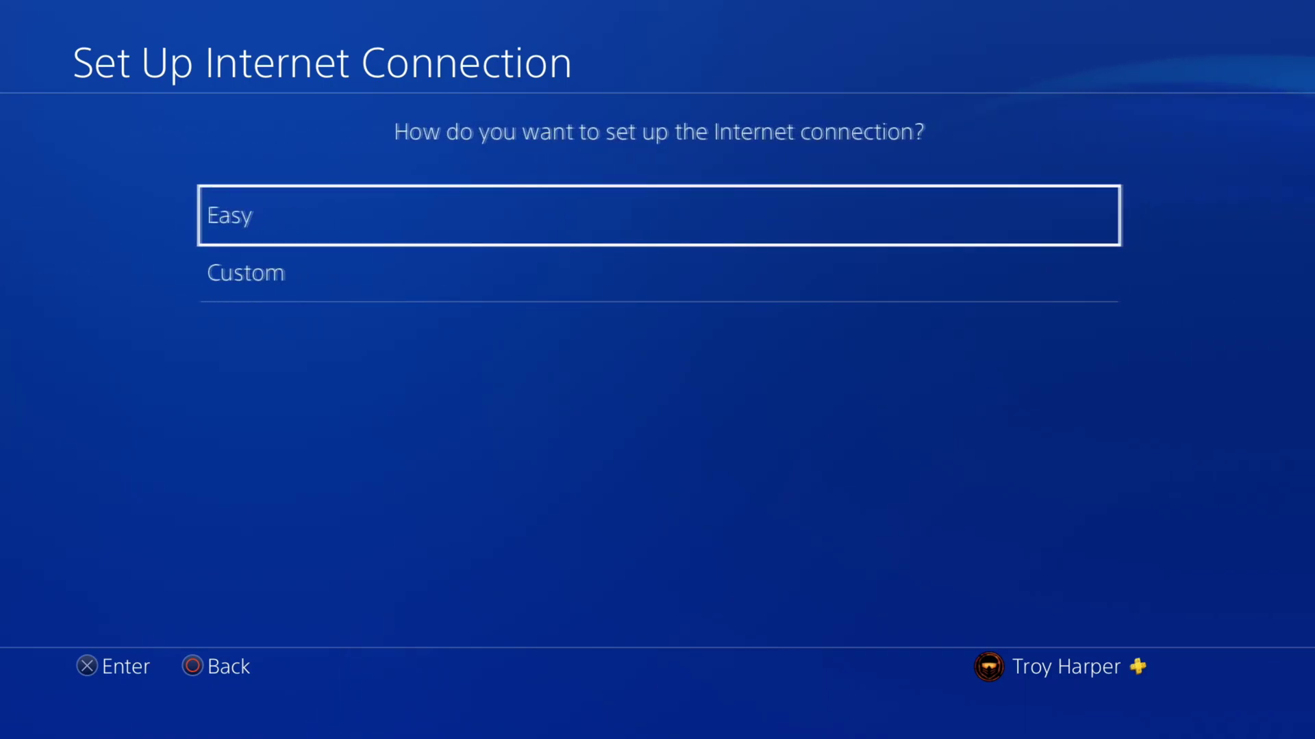
- Choose the Custom connection setup with Manual IP address settings
key("Down")
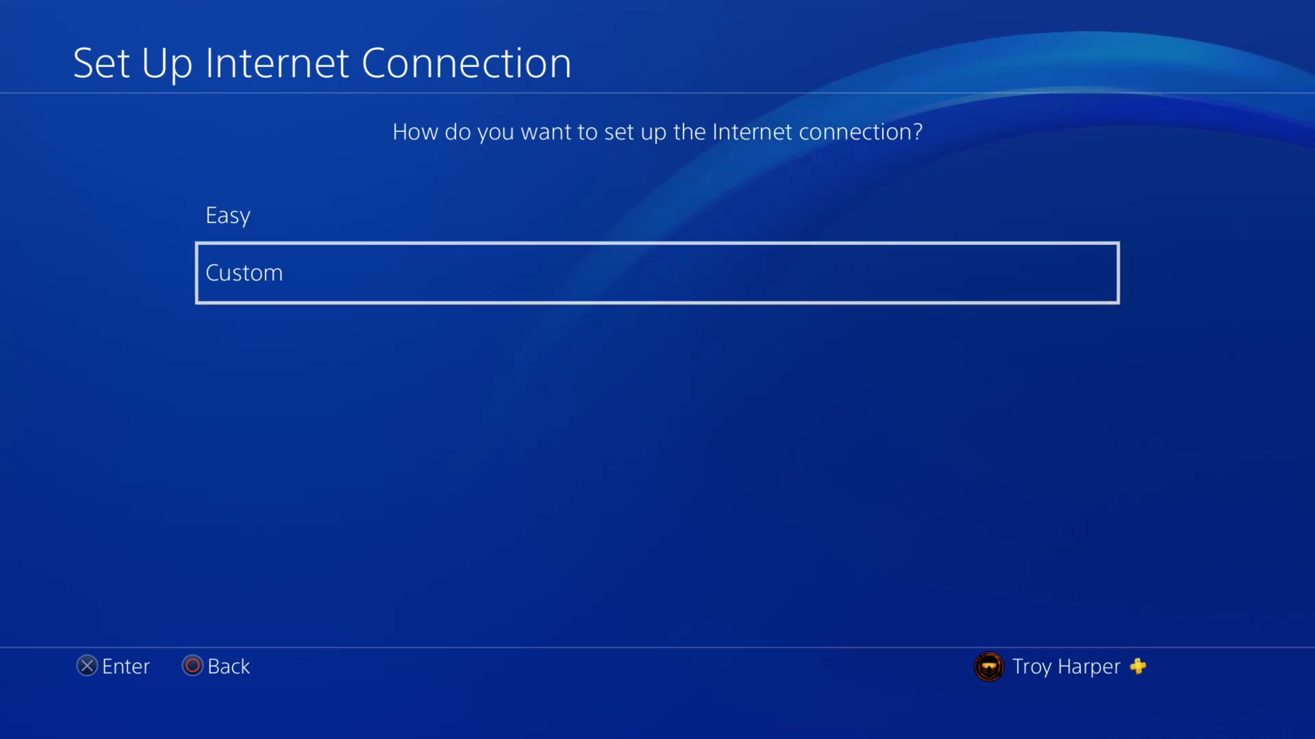
key("Return")
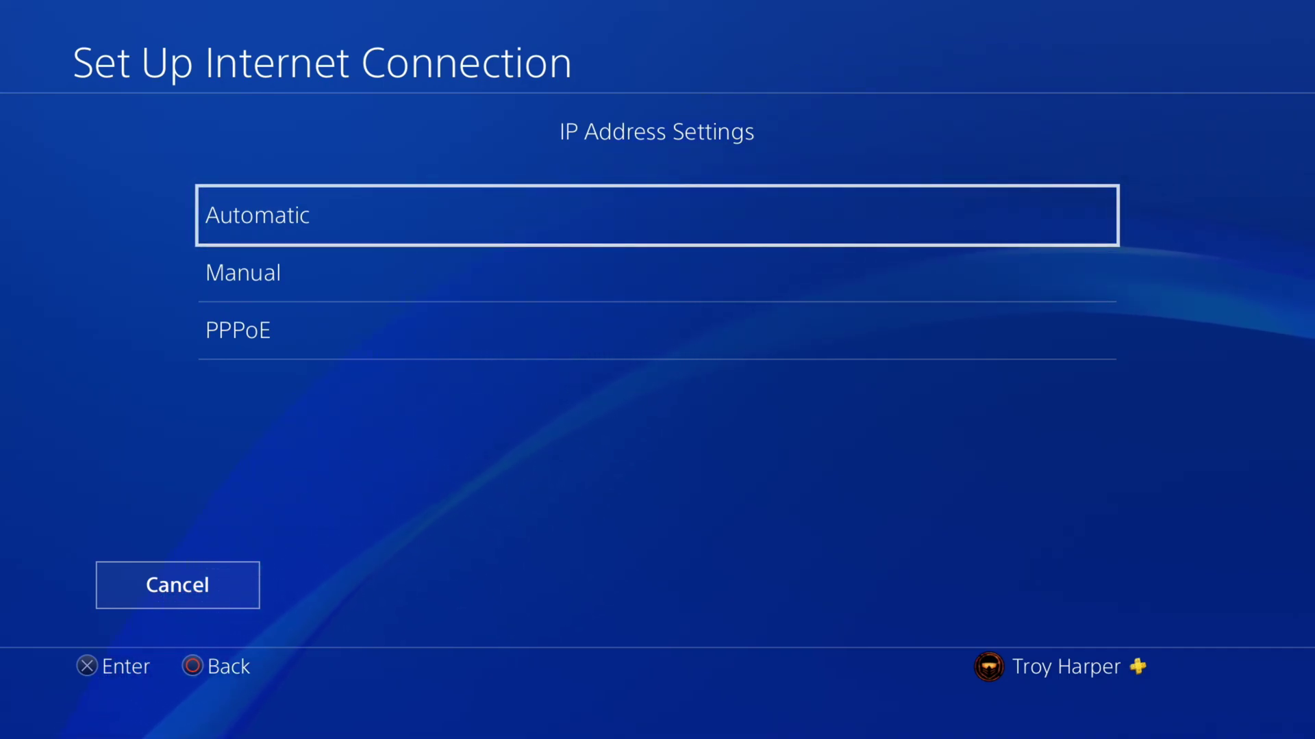
key("Down")
key("Return")
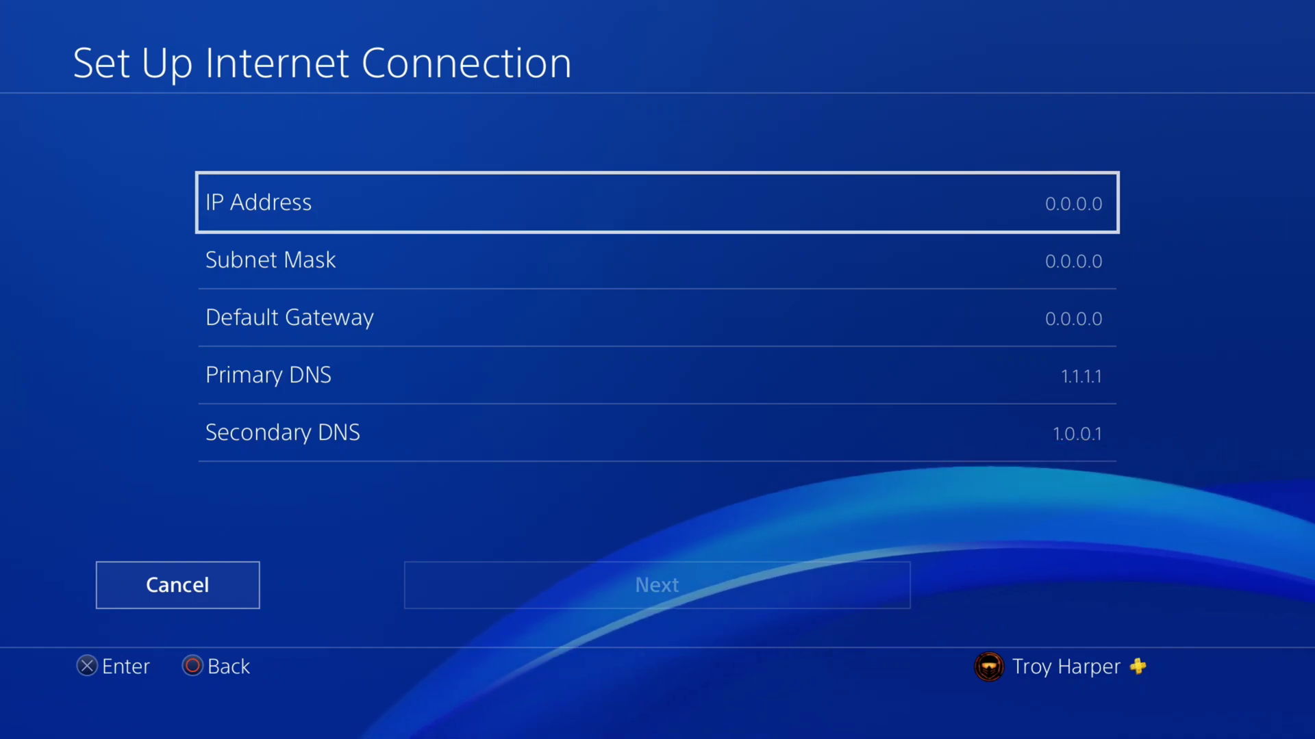
- Clear the default IP address and set it to 192.168.1.20
key("Return")
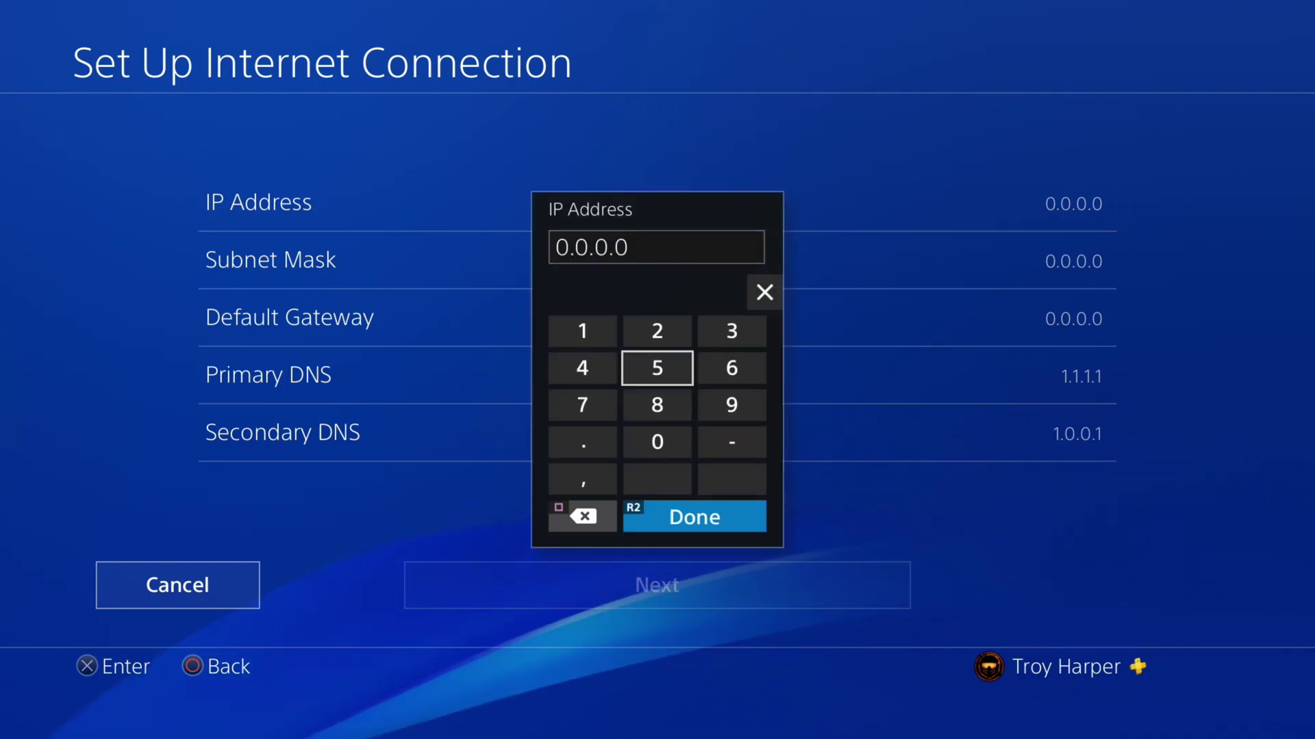
key("Down")
key("Down")
key("Down")
key("Right")
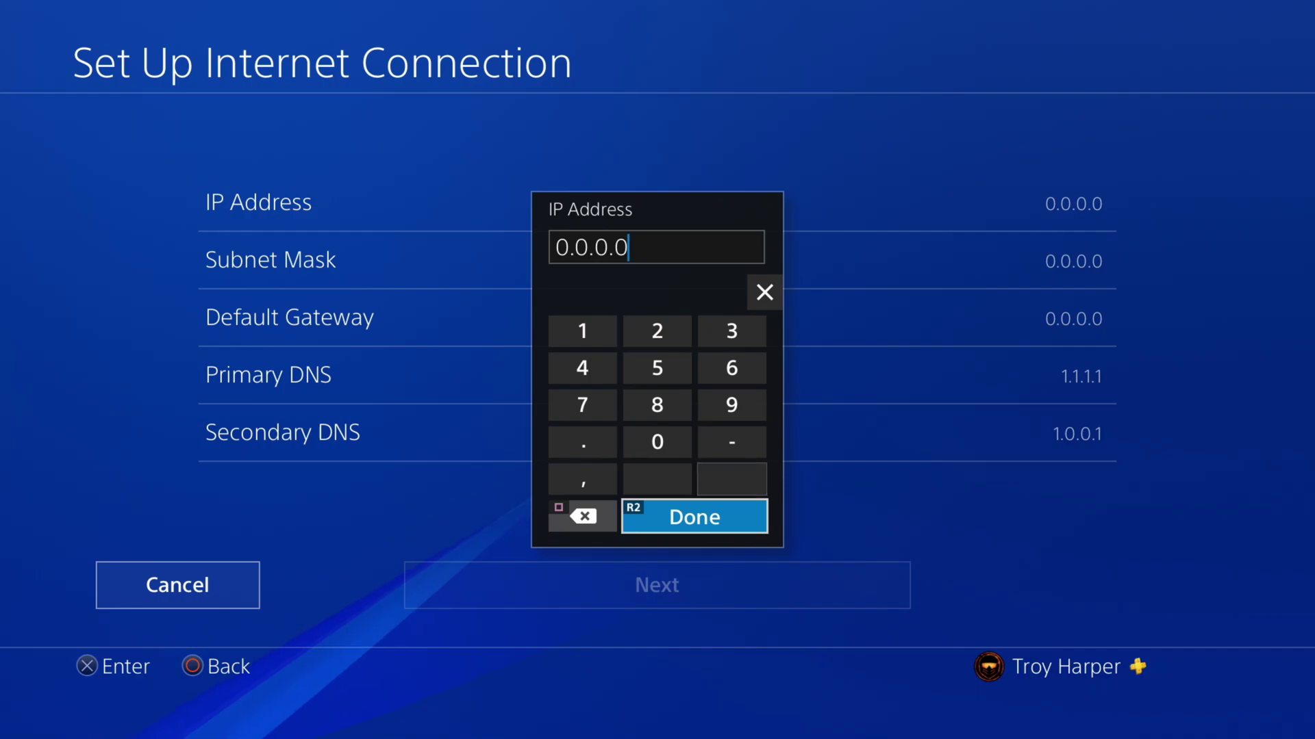
key("Down")
key("Left")
key("BackSpace")
key("BackSpace")
key("BackSpace")
key("BackSpace")
key("BackSpace")
key("BackSpace")
key("BackSpace")
key("Up")
key("Up")
key("Up")
key("Up")
key("Up")
type("1")
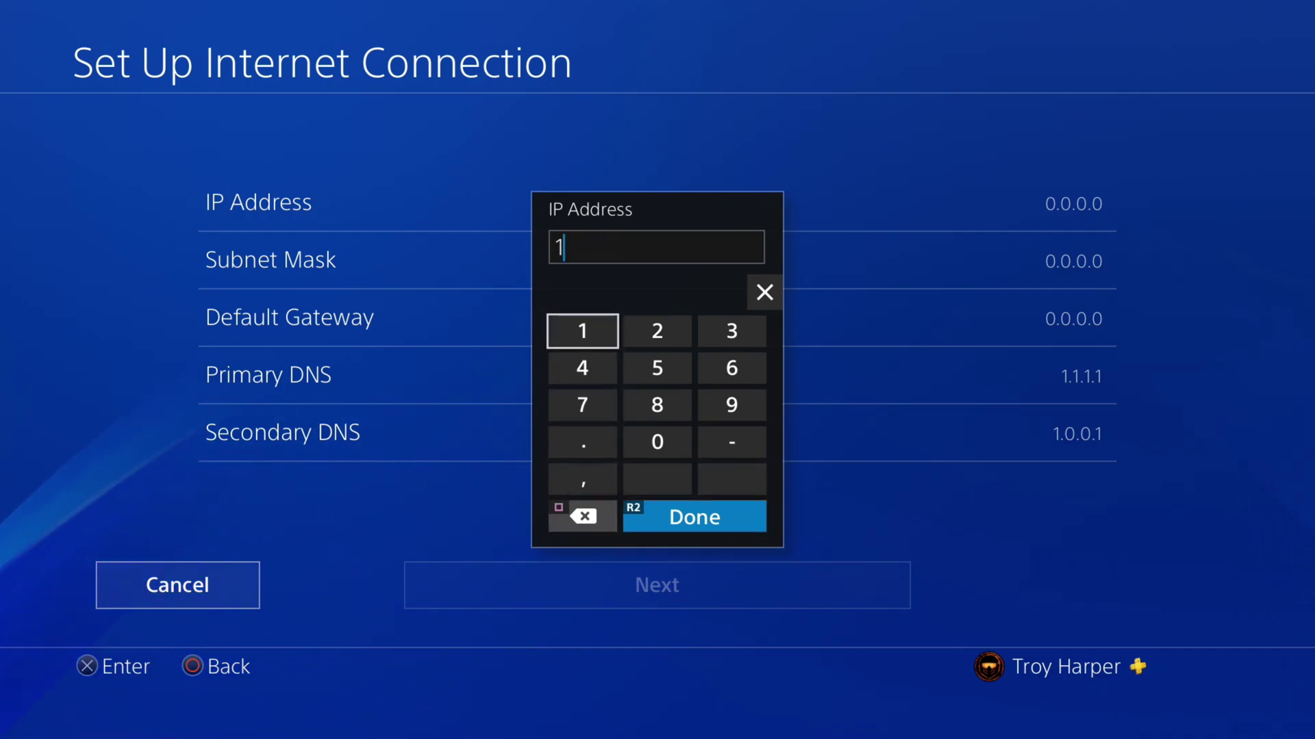
key("Right")
key("Right")
key("Down")
type("9")
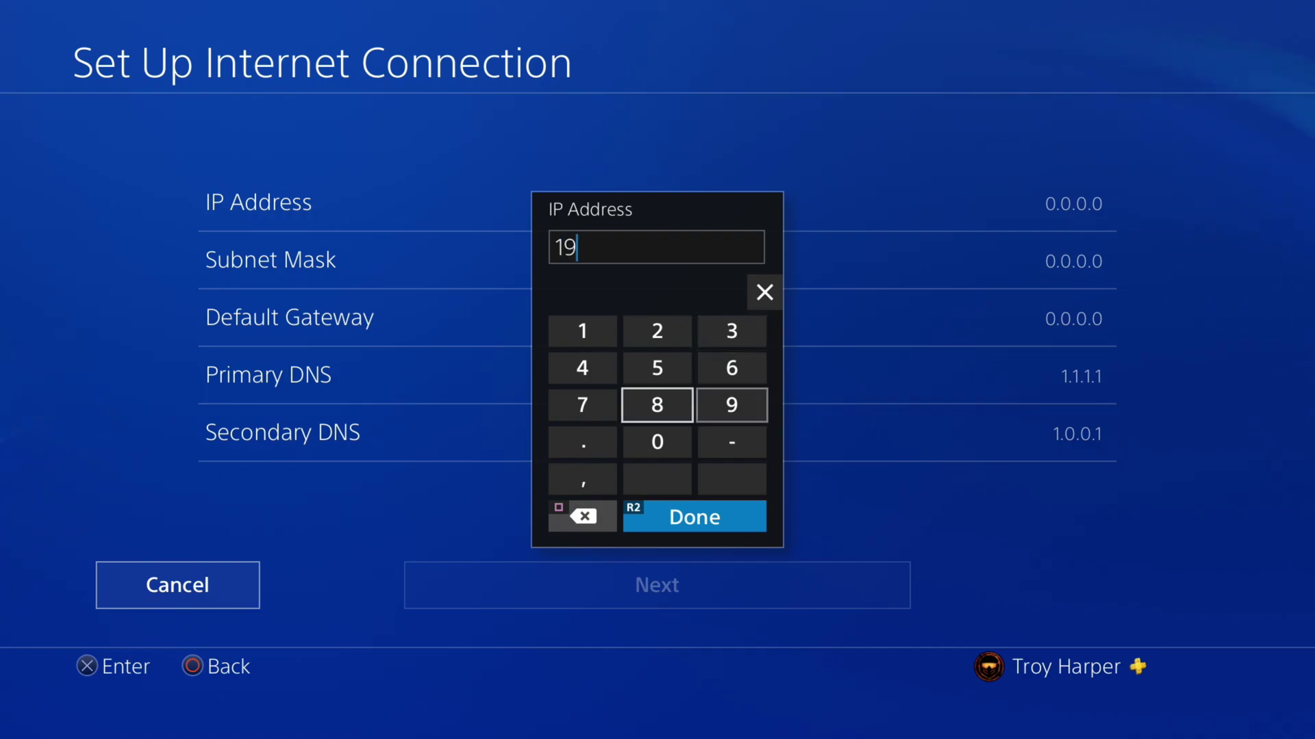
key("Up")
key("Up")
type("2")
key("Down")
key("Down")
key("Left")
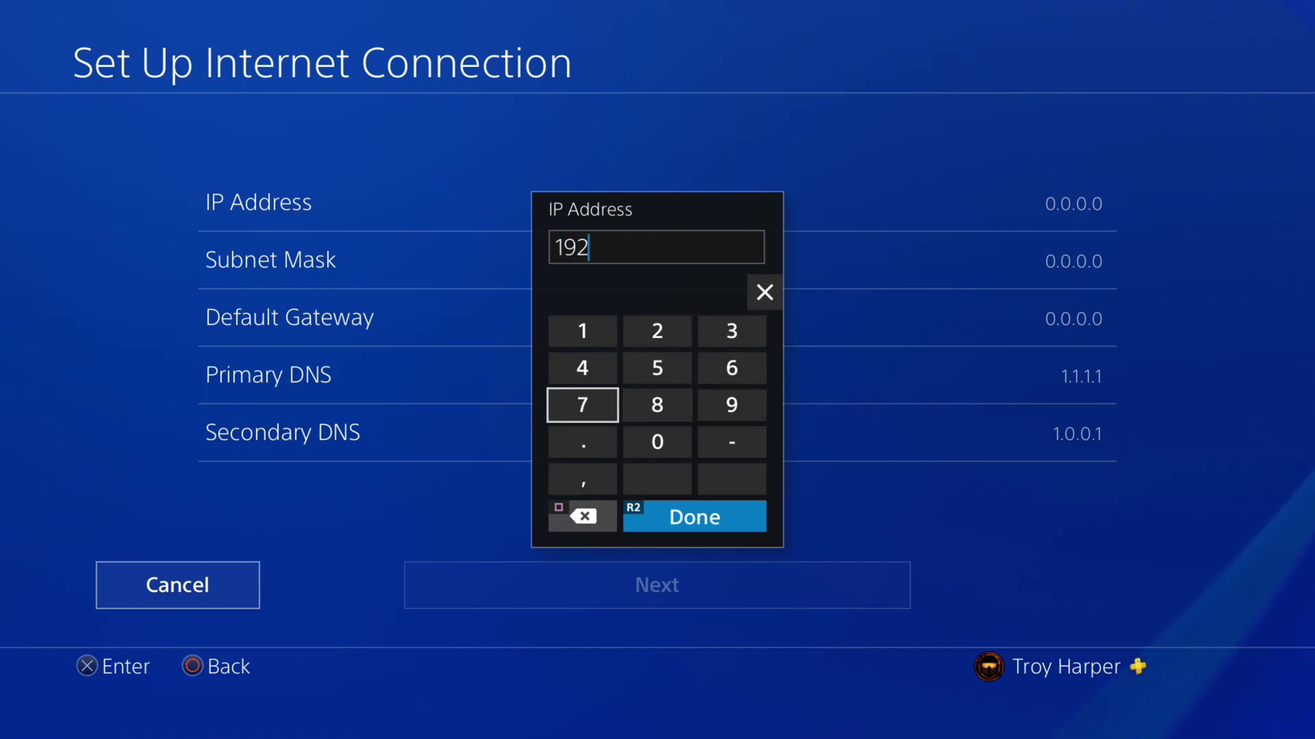
key("Down")
type(".")
key("Up")
key("Up")
key("Up")
type("1")
key("Right")
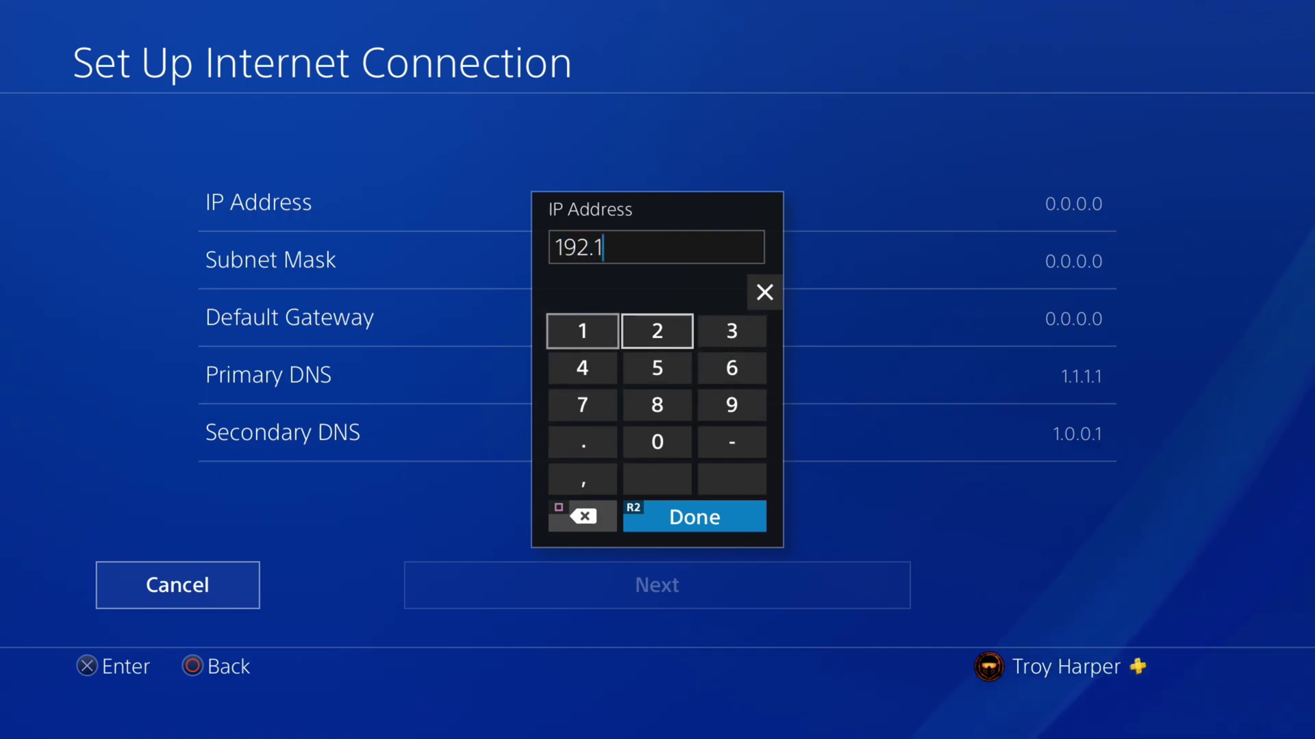
key("Left")
key("Down")
key("Right")
key("Right")
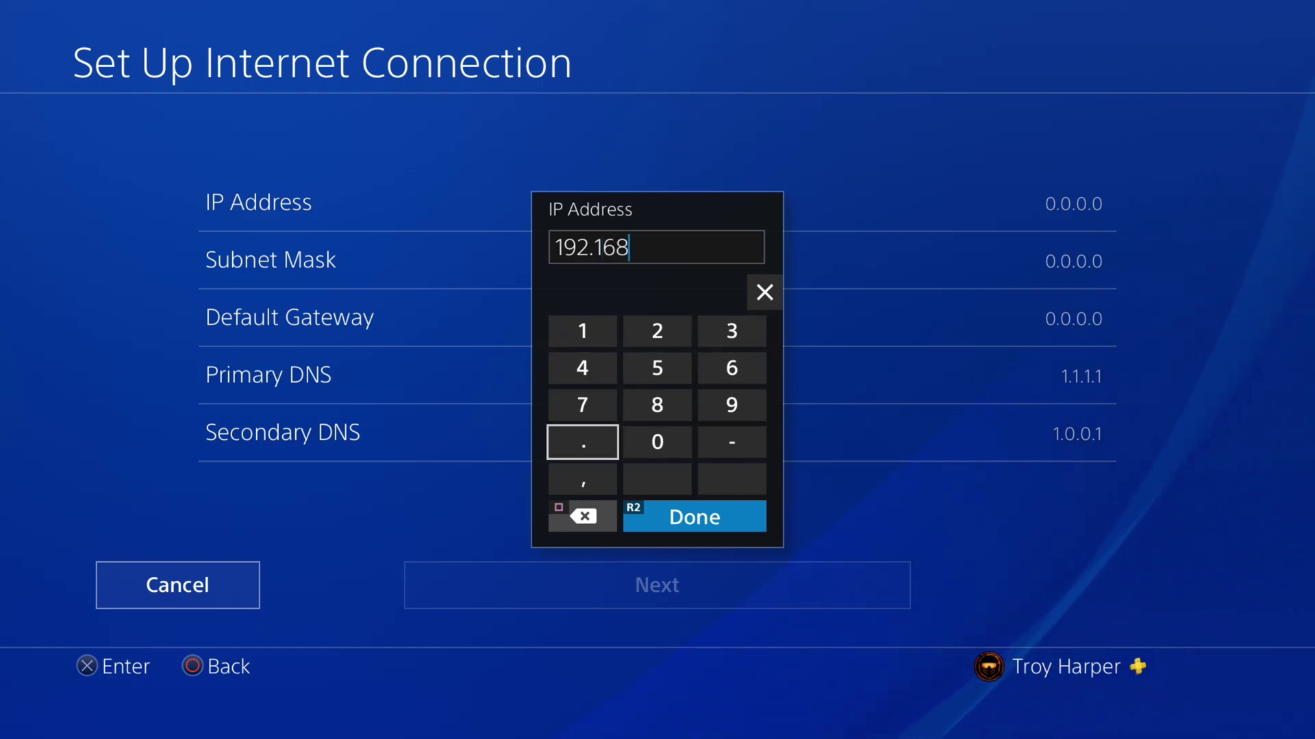
key("Up")
key("Up")
key("Up")
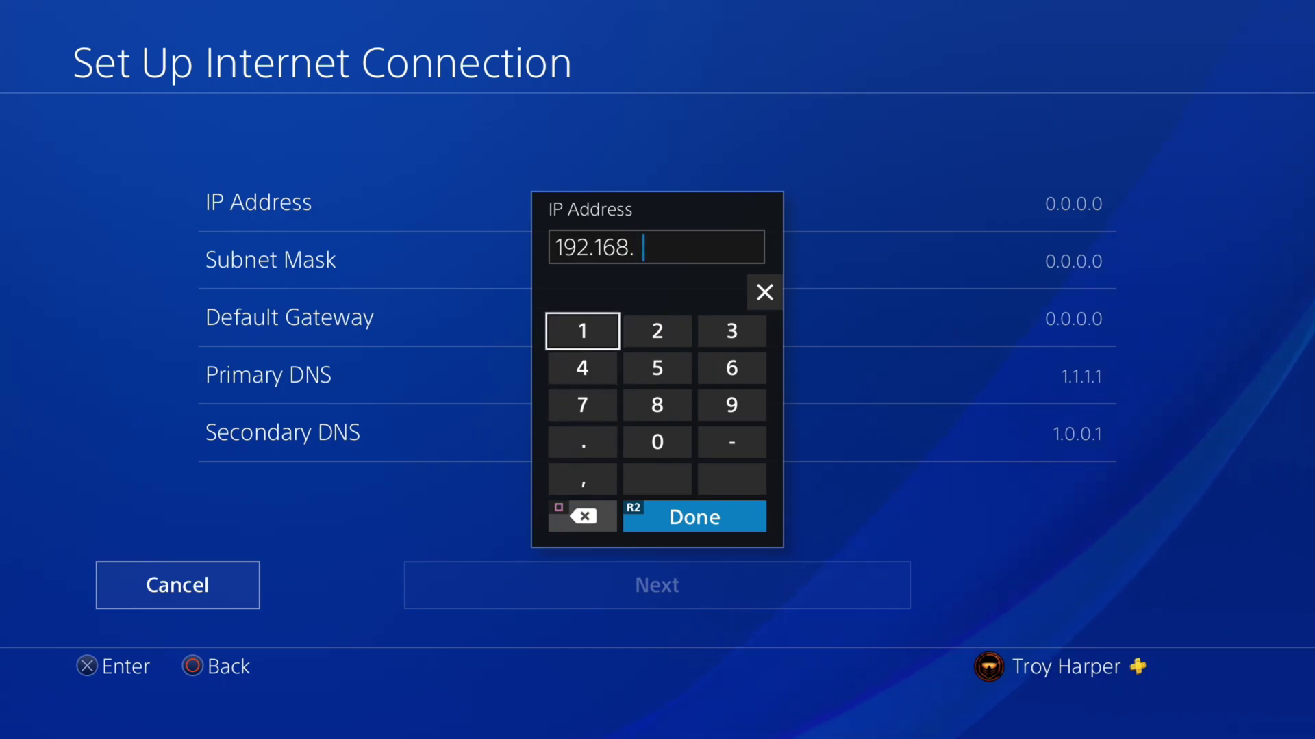
type("1")
key("Down")
key("Down")
key("Down")
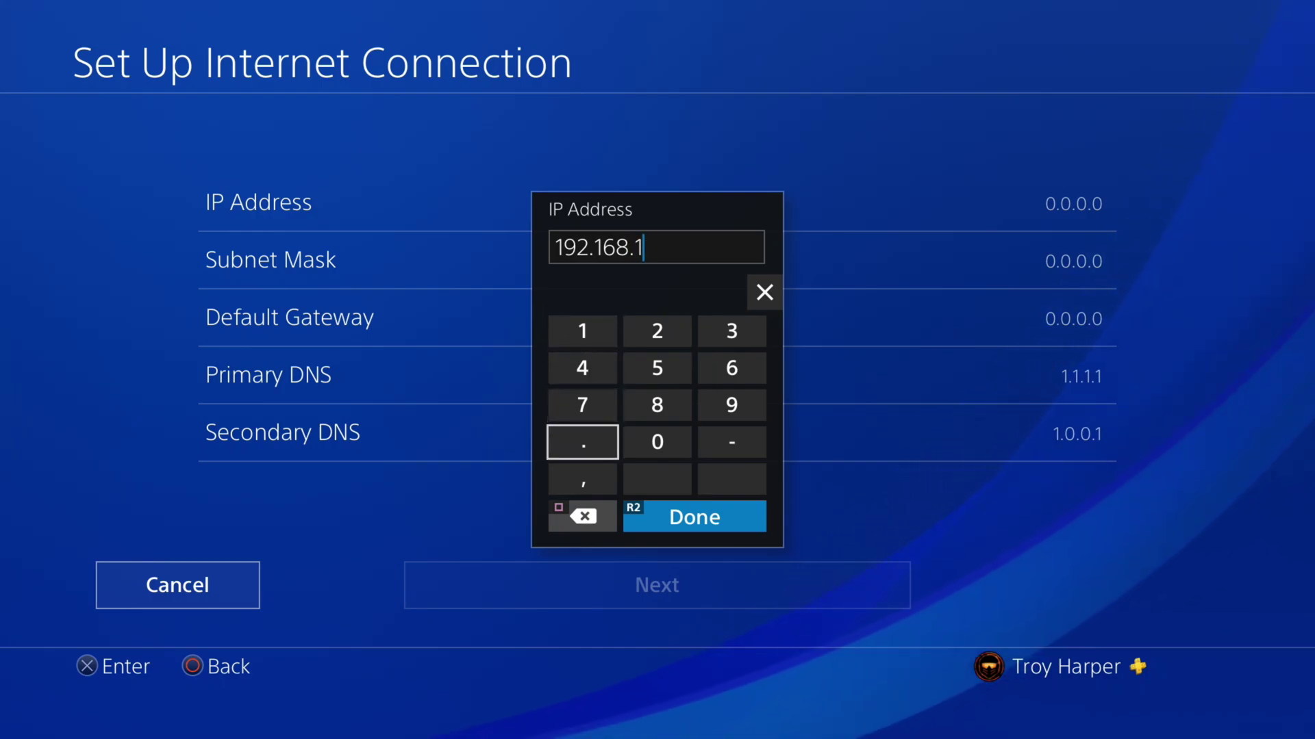
type(".")
key("Right")
key("Up")
key("Up")
key("Up")
type("2")
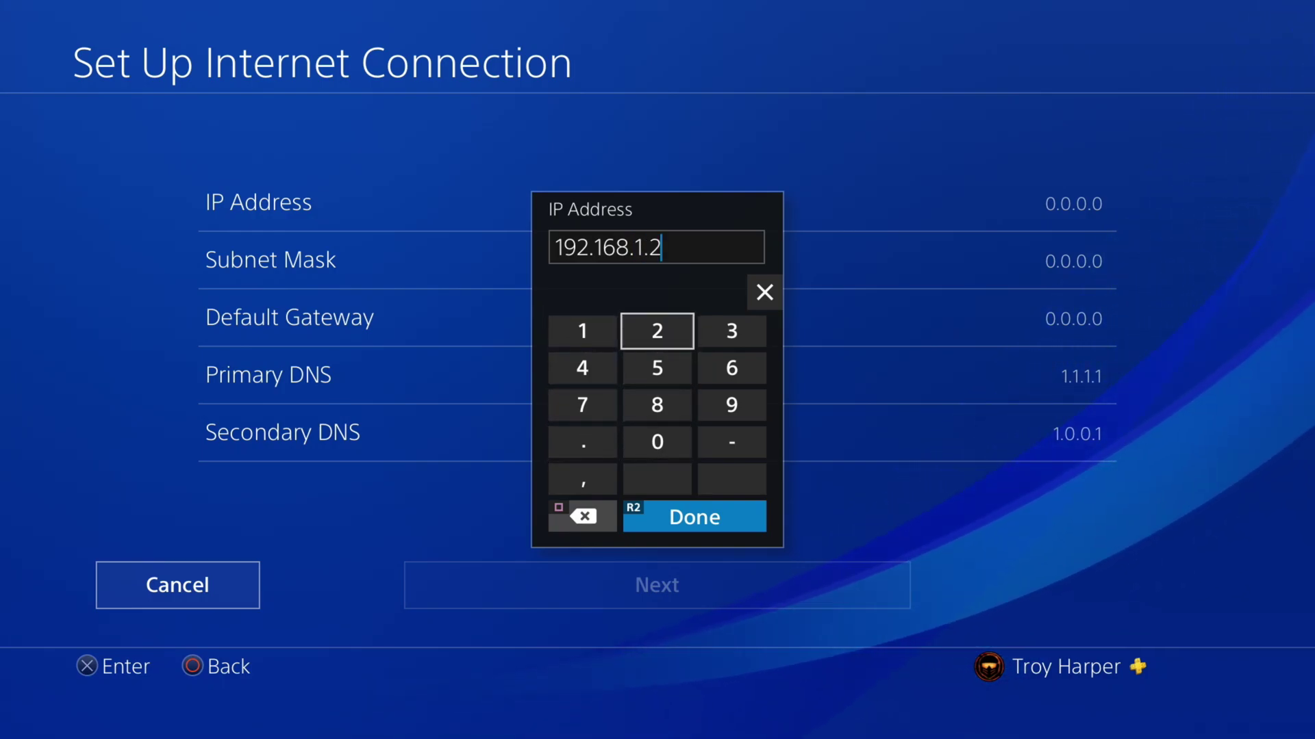
key("Down")
key("Down")
key("Down")
type("0")
key("Down")
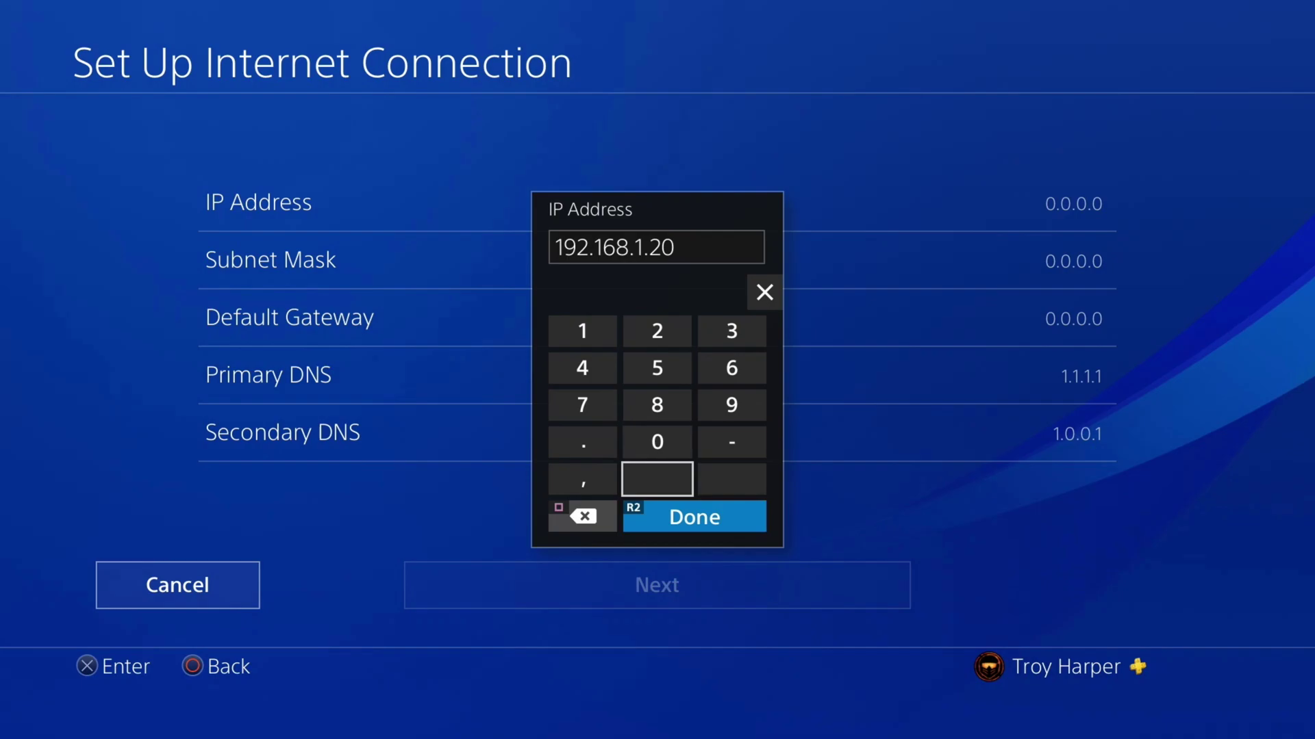
key("Return")
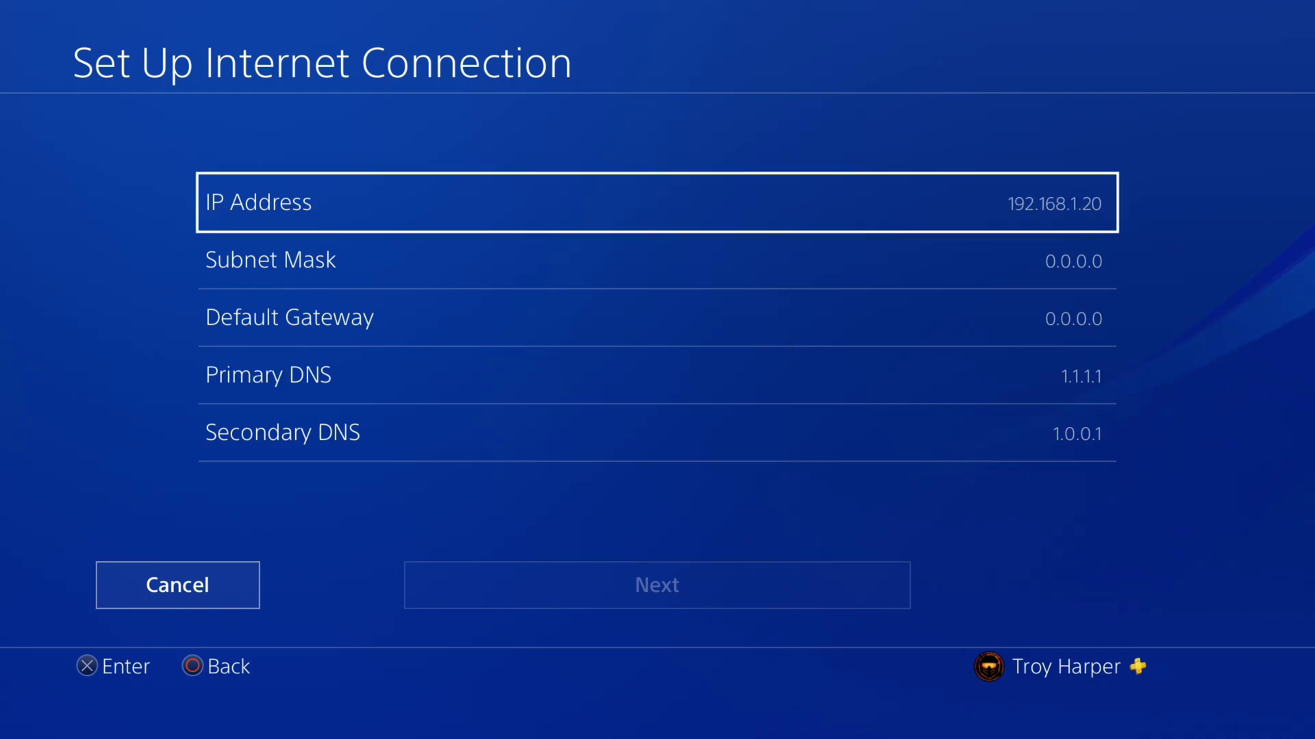
- Clear the default subnet mask and set it to 255.255.255.0
key("Down")
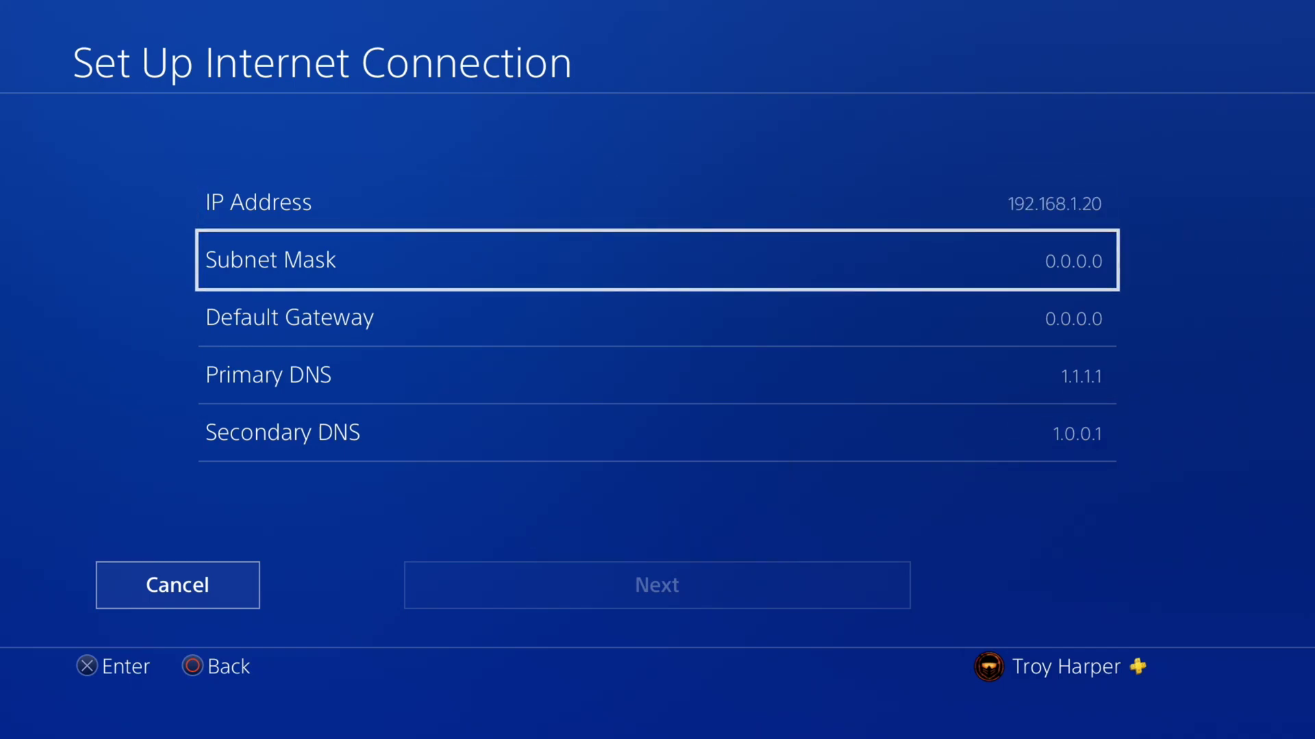
key("Return")
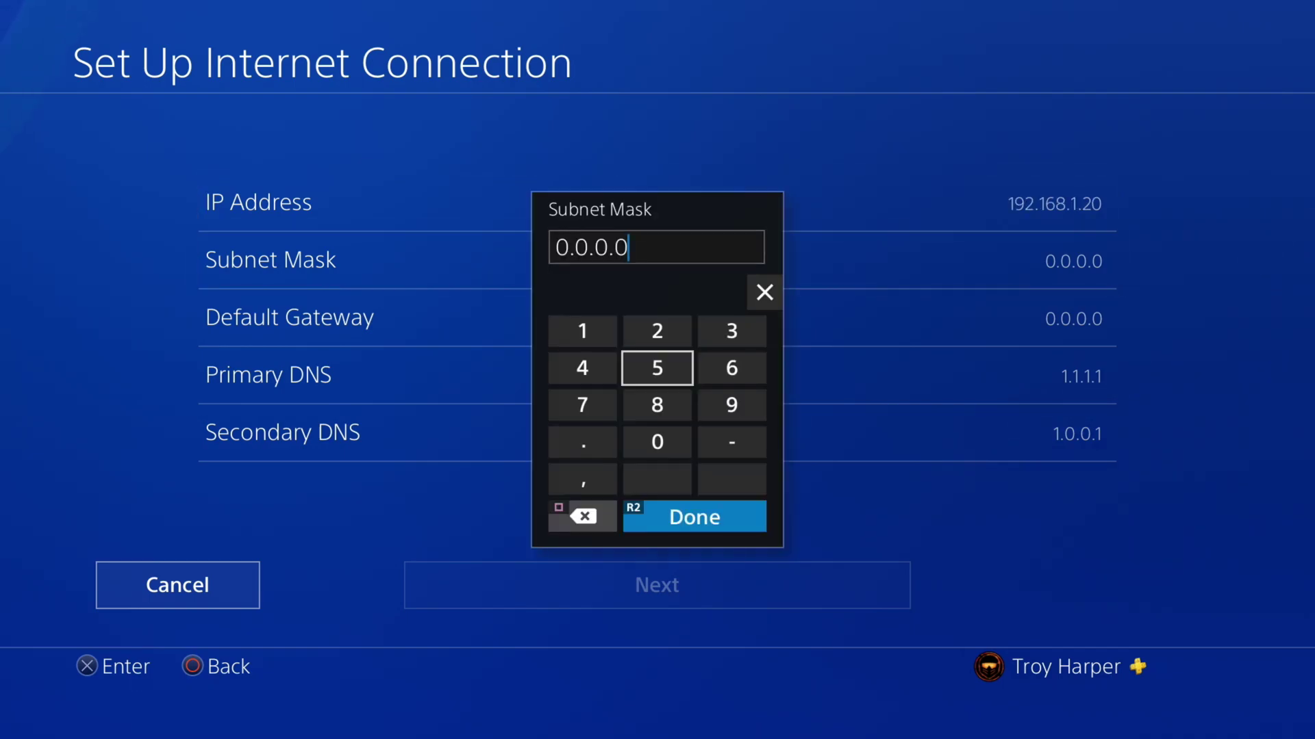
key("BackSpace")
key("BackSpace")
key("BackSpace")
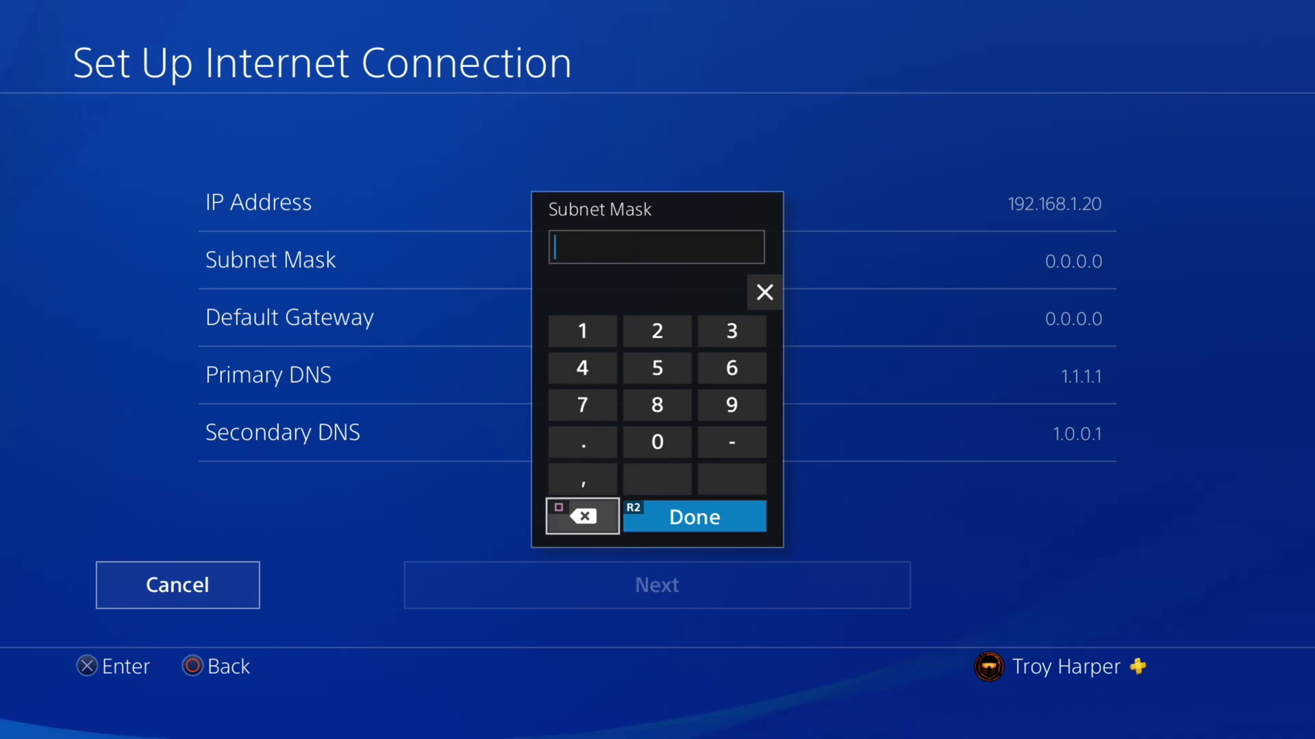
key("Up")
key("Up")
key("Up")
key("Up")
key("Up")
key("Right")
type("2")
key("Down")
type("55")
key("Down")
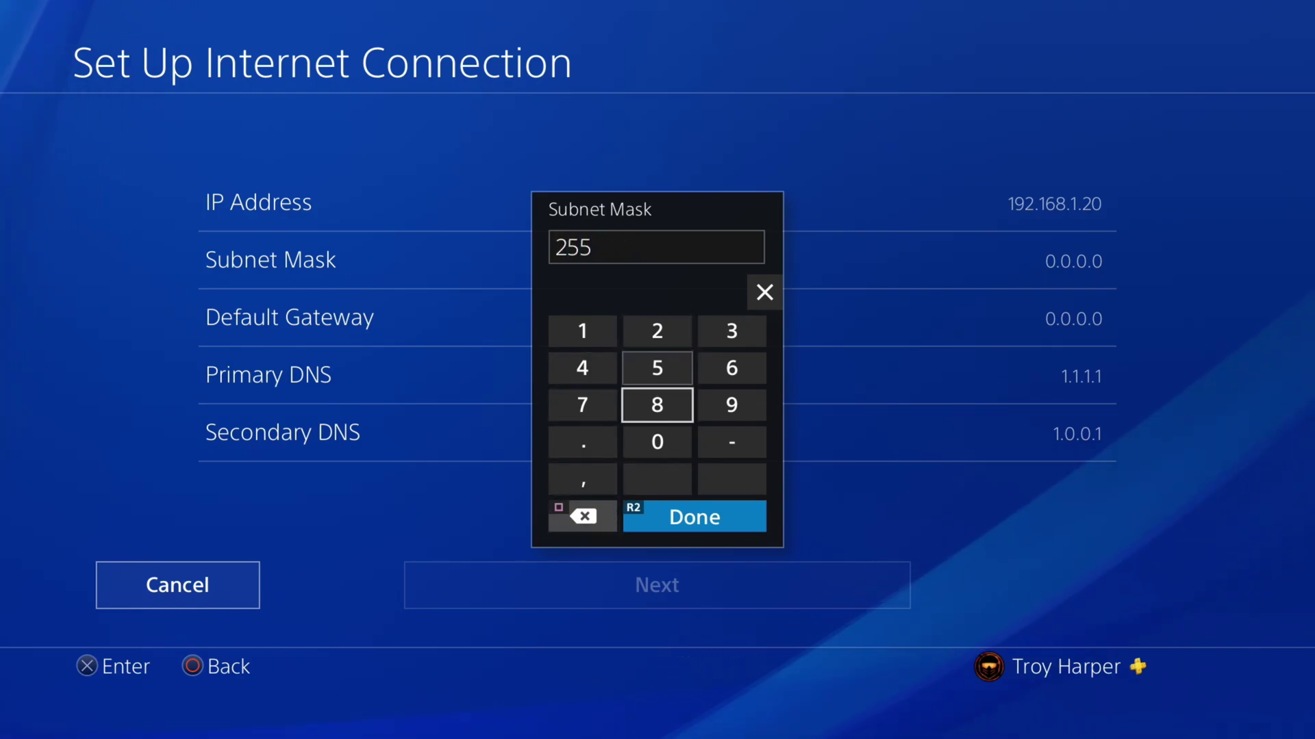
key("Down")
key("Left")
type(".")
key("Up")
key("Up")
key("Right")
key("Up")
type("2")
key("Down")
type("55")
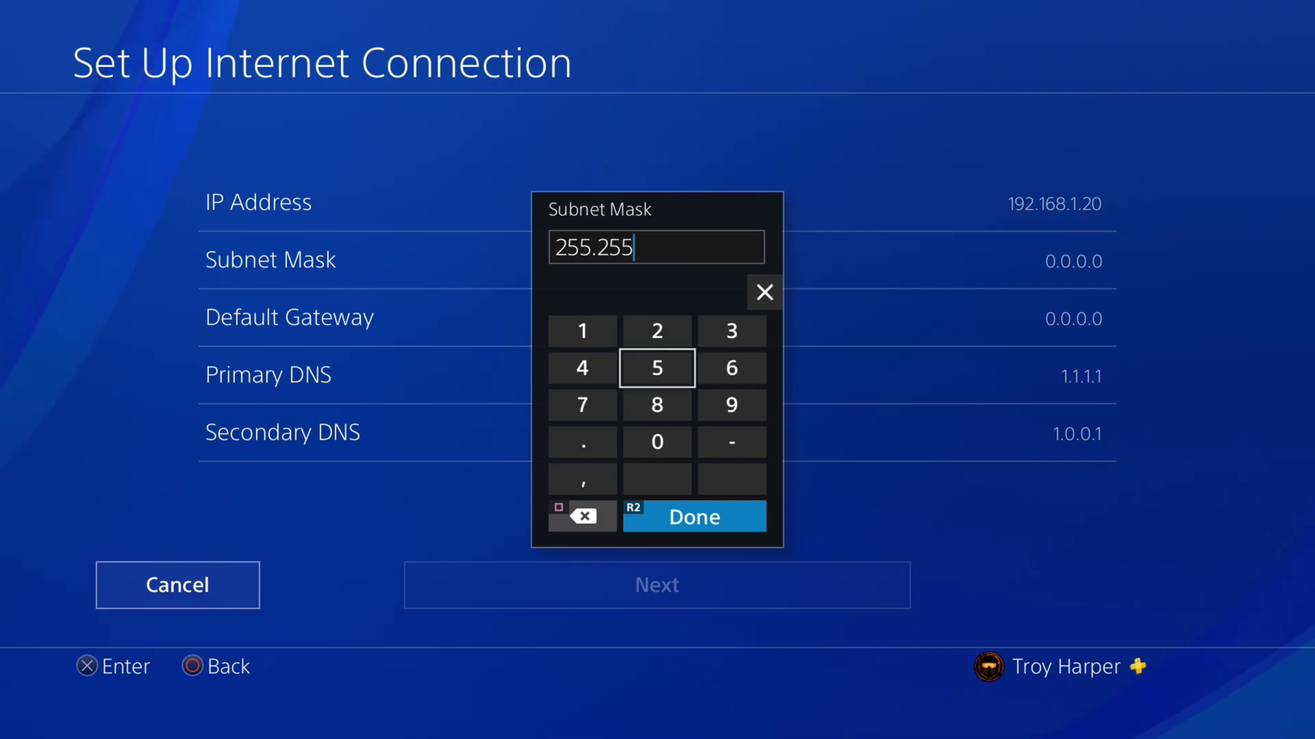
key("Down")
key("Right")
key("Down")
key("Down")
key("Left")
key("Left")
key("Up")
type(".")
key("Up")
key("Right")
key("Up")
key("Up")
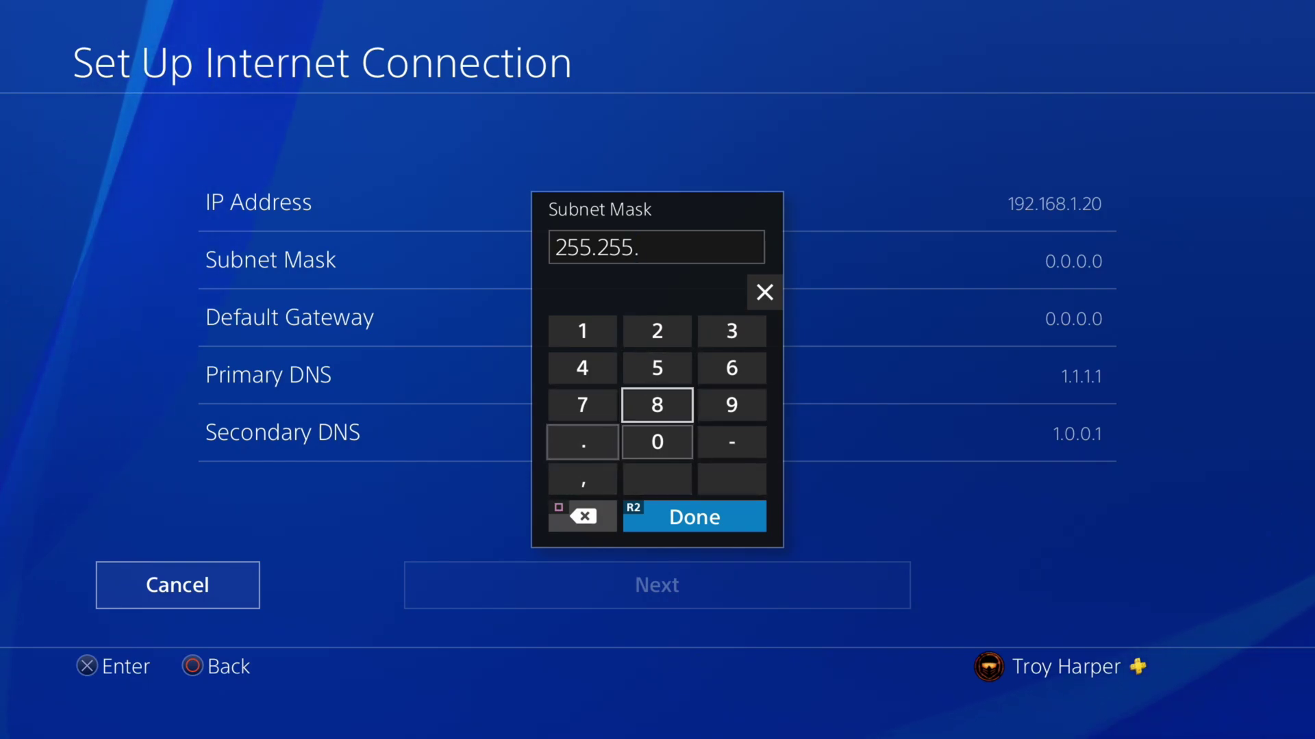
type("2")
key("Down")
type("55")
key("Down")
key("Down")
key("Left")
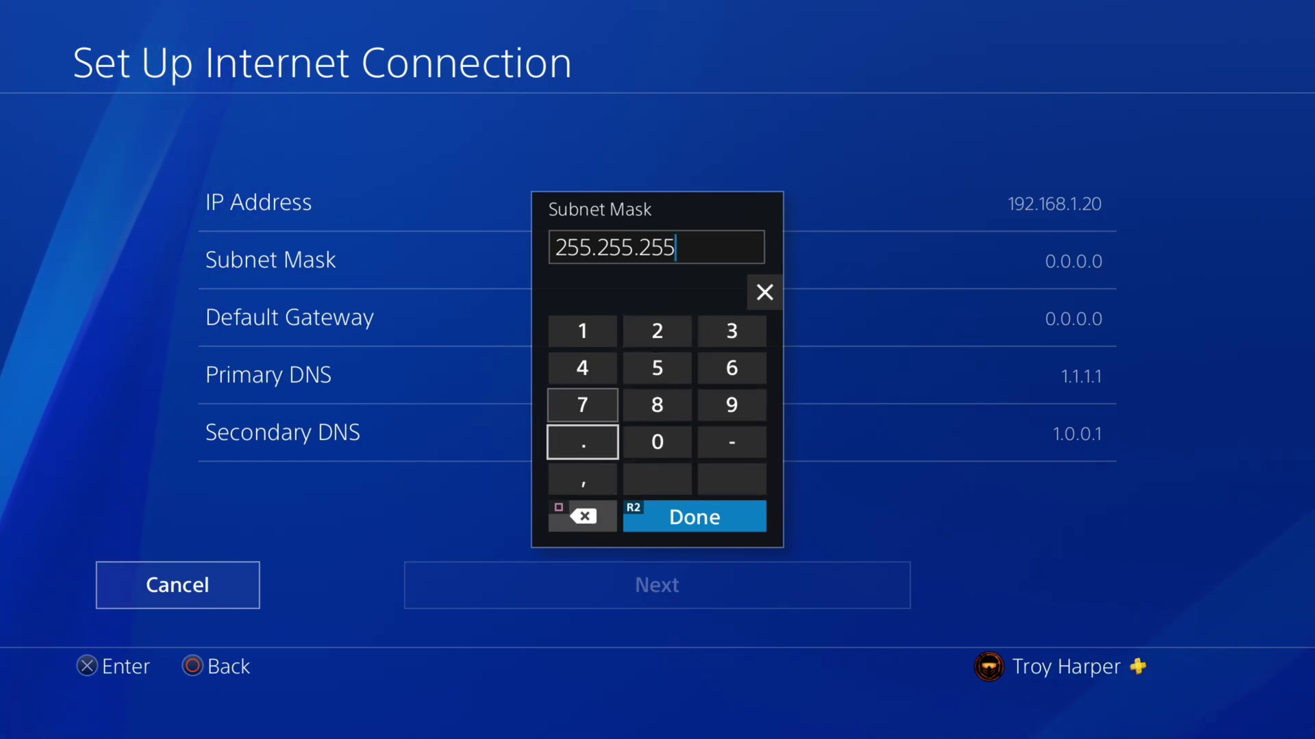
type(".")
key("Right")
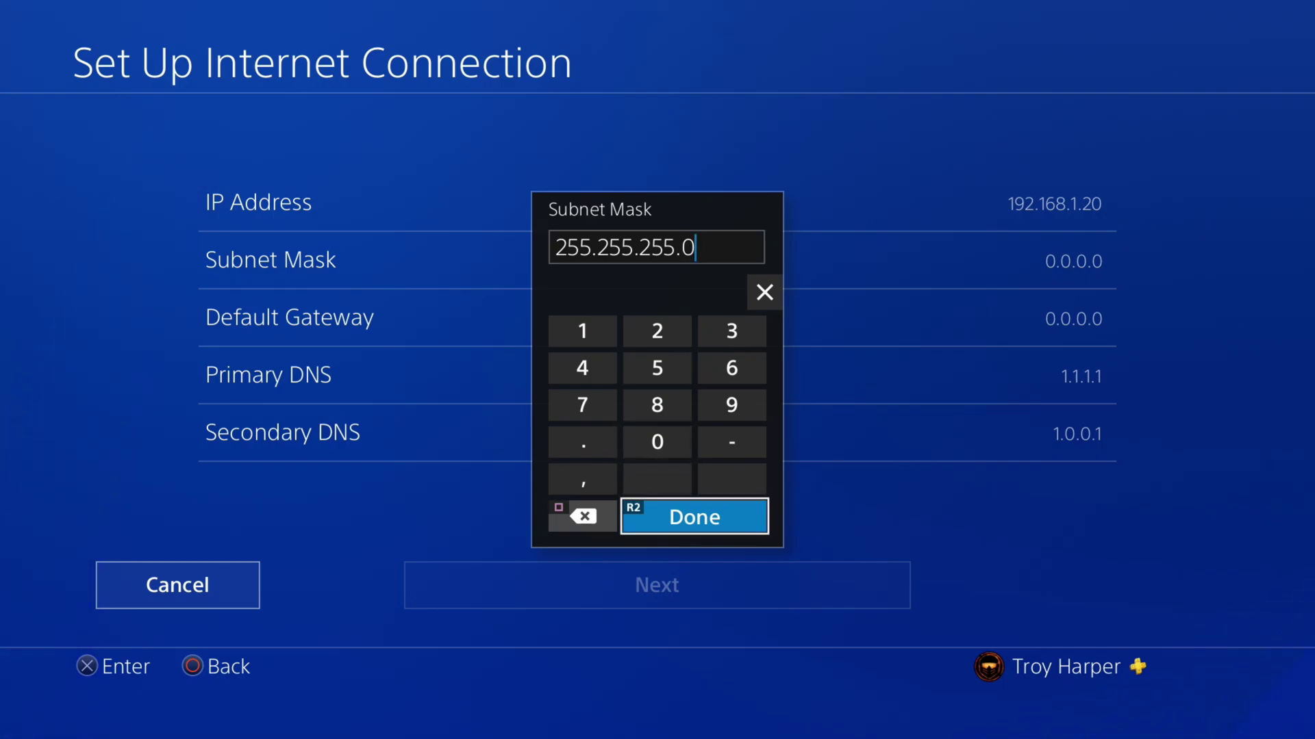
type("0")
key("Return")
- Set the default gateway to 192.168.1.1
key("Down")
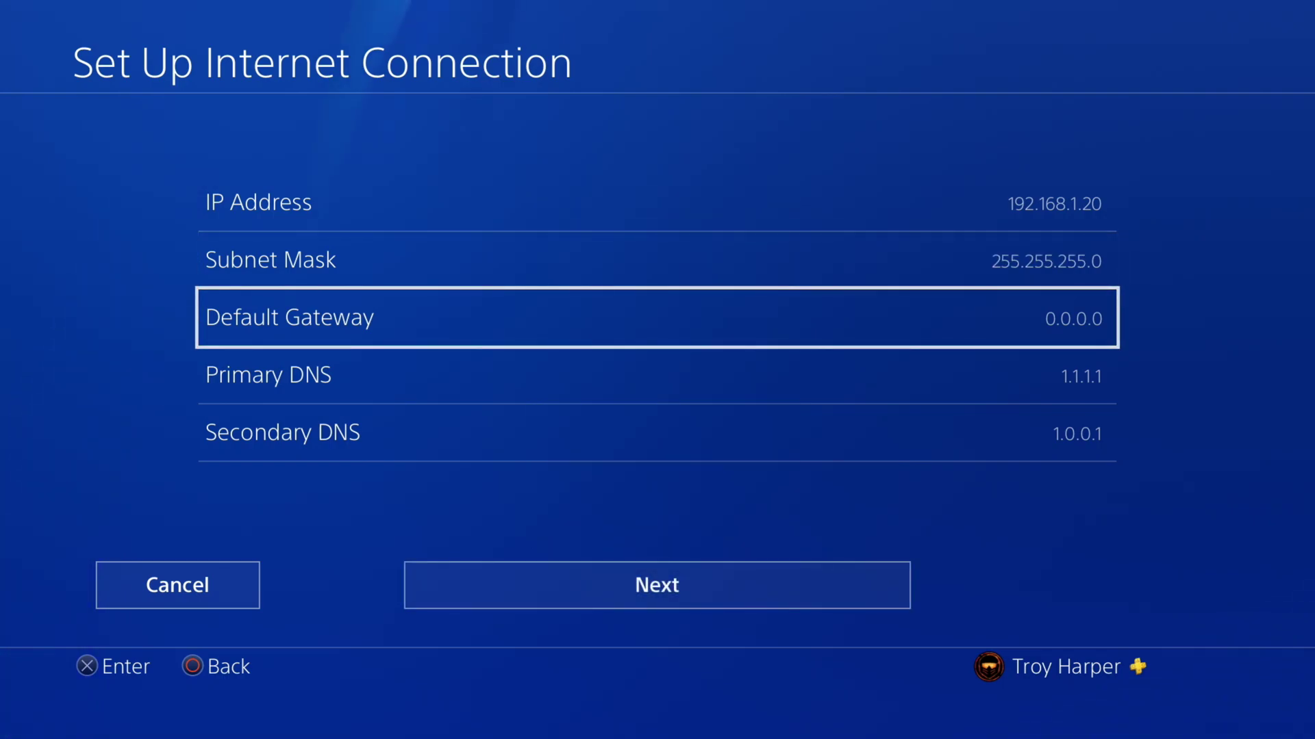
key("Return")
type("192.168.1")
key("Down")
key("Down")
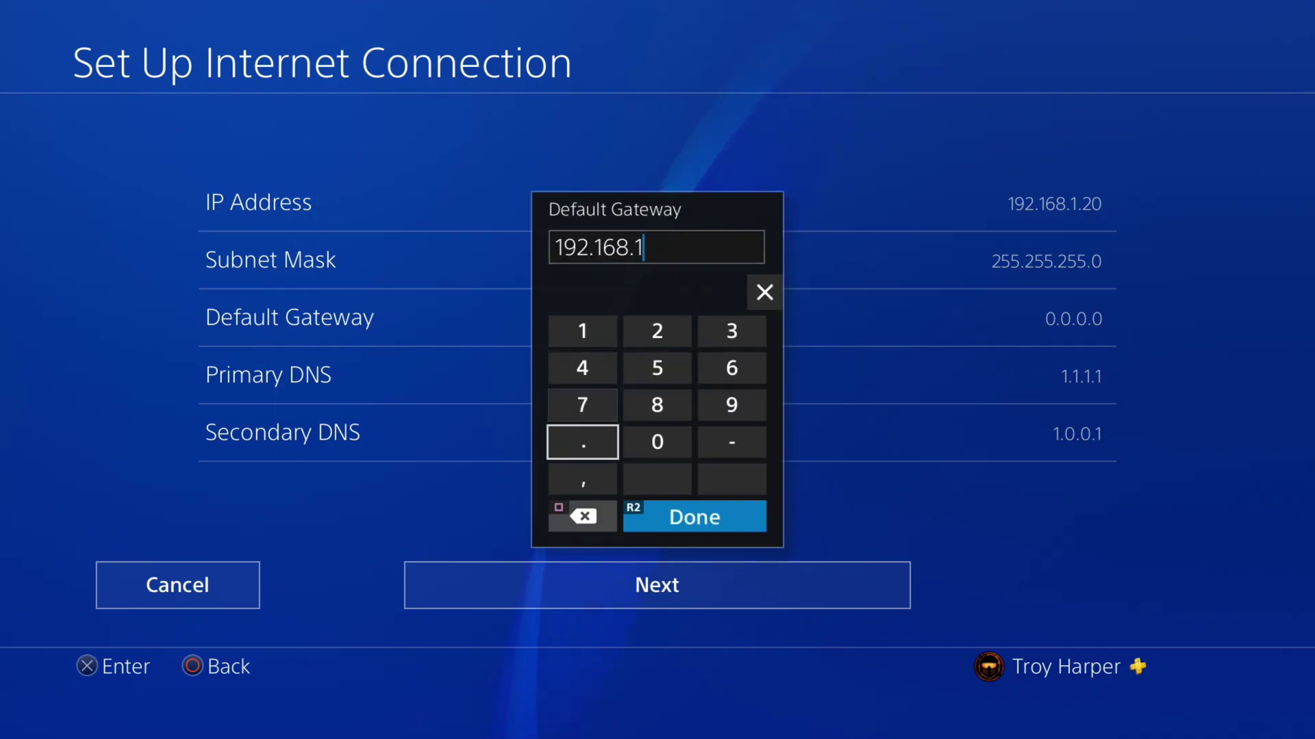
type(".")
key("Up")
key("Up")
type("1")
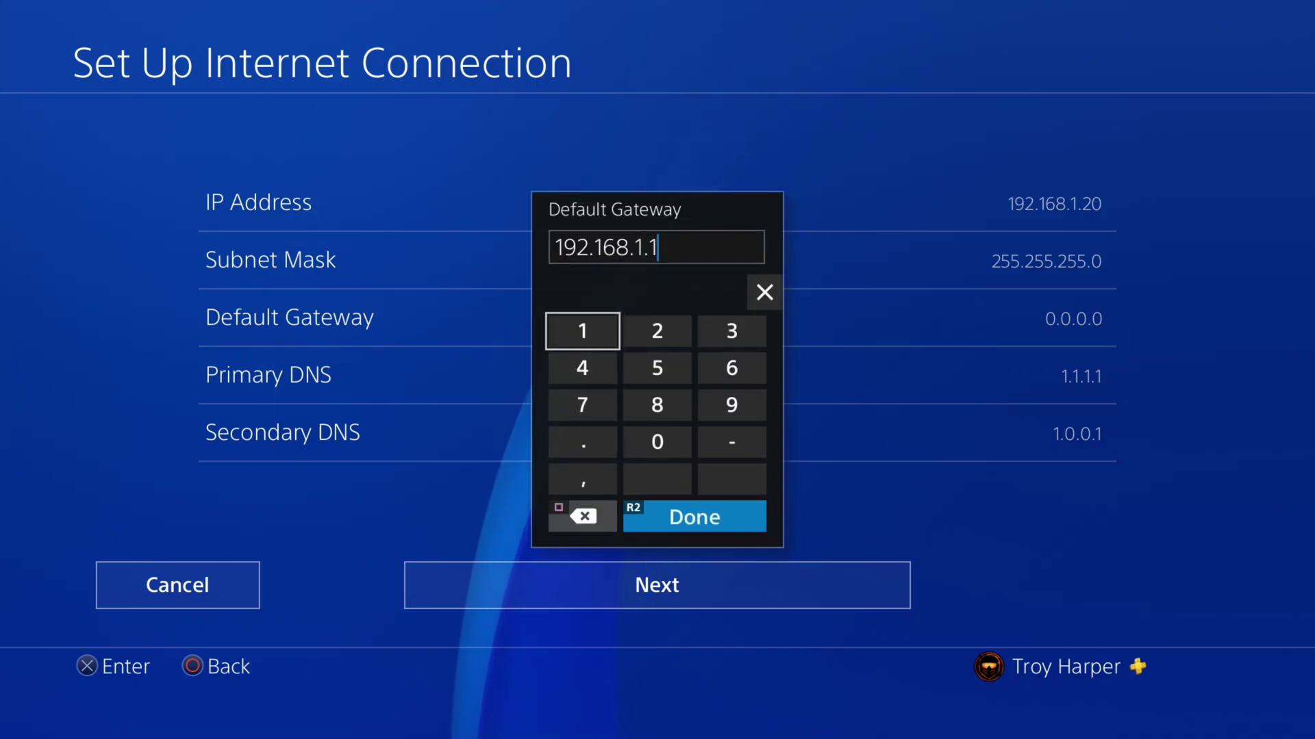
key("Down")
key("Down")
key("Down")
key("Down")
key("Down")
key("Right")
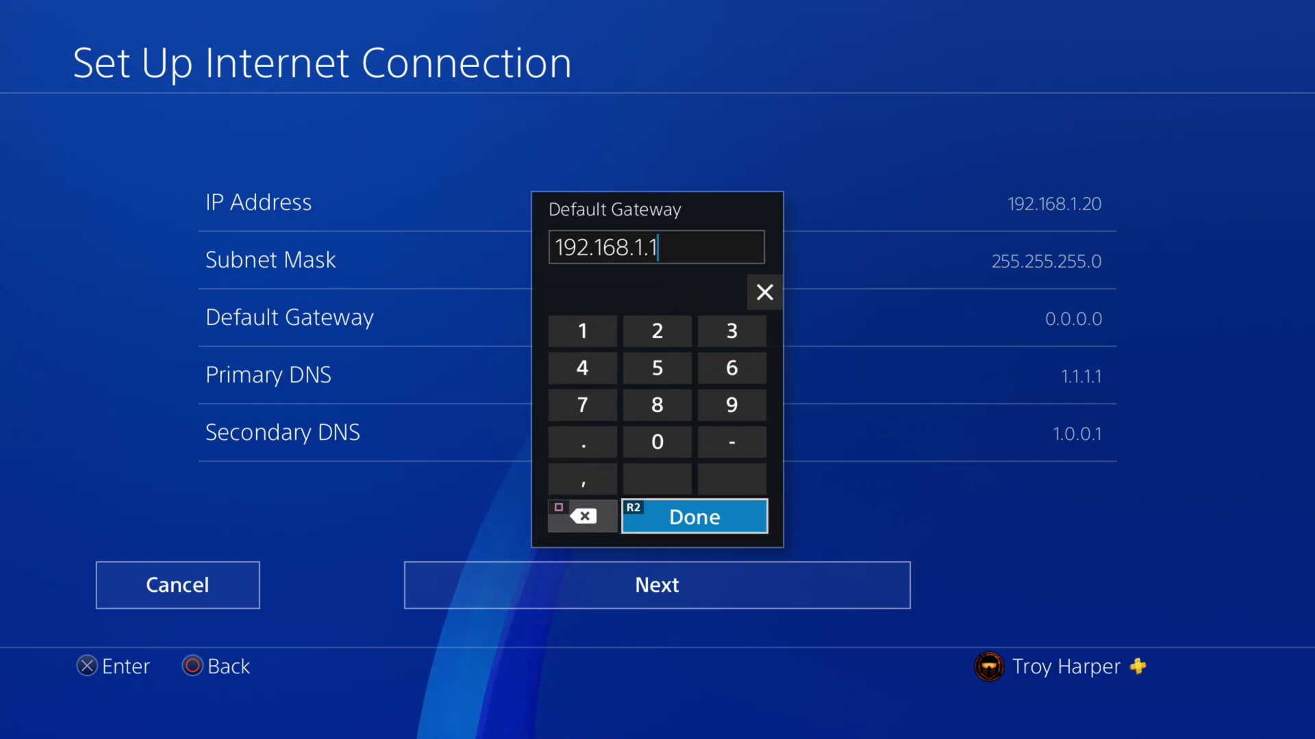
key("Return")
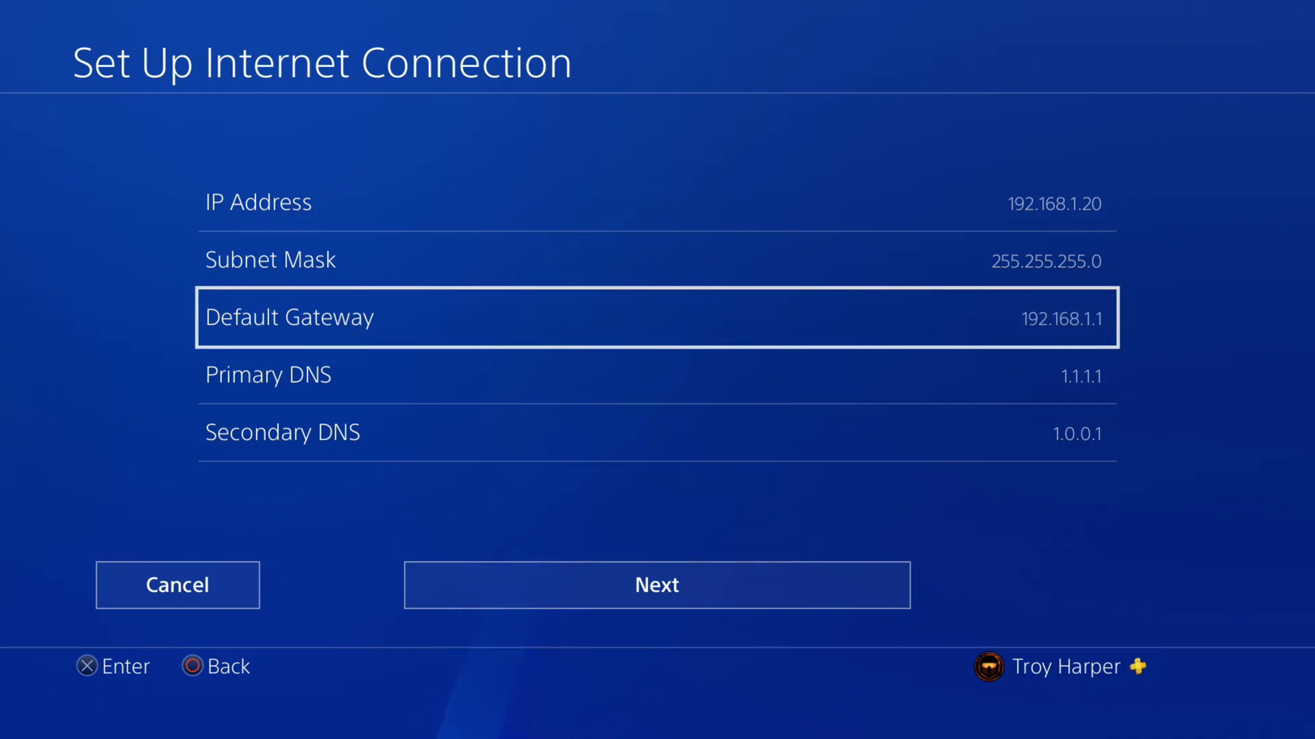
- Clear the existing primary DNS address and set it to 8.8.8.8
key("Down")
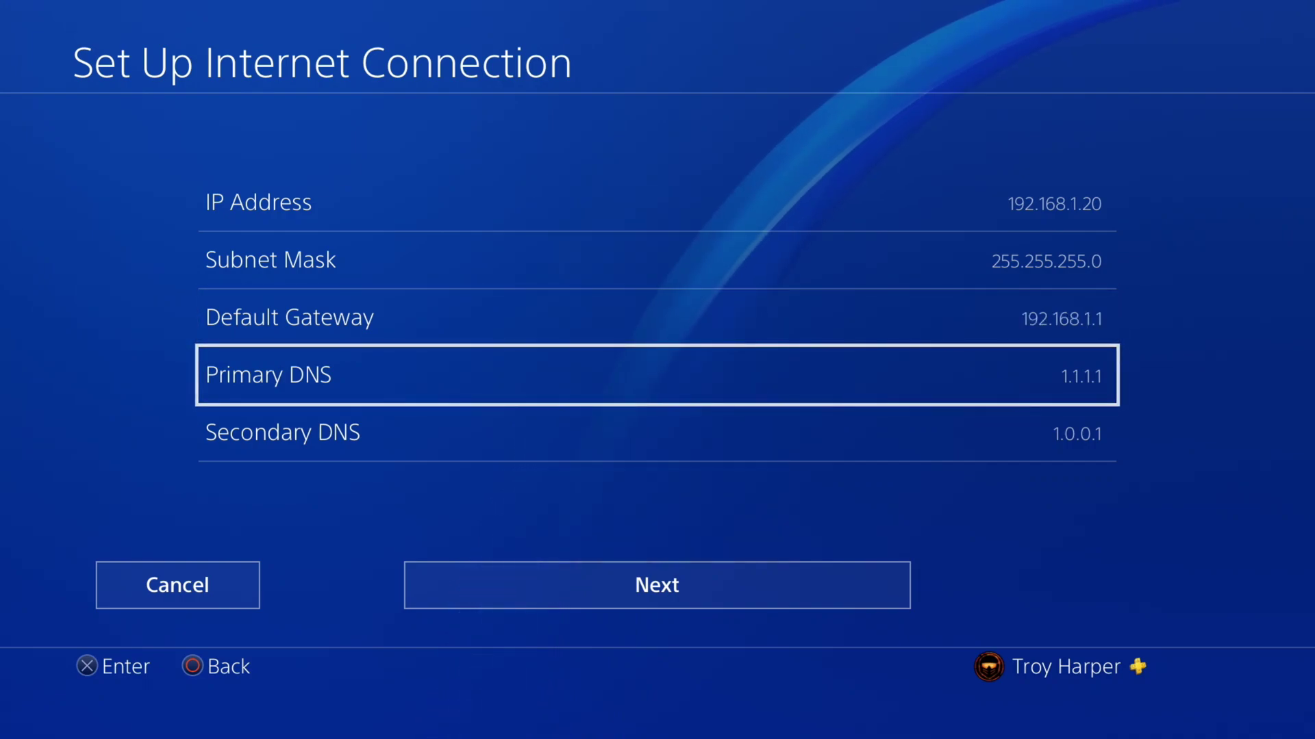
key("Return")
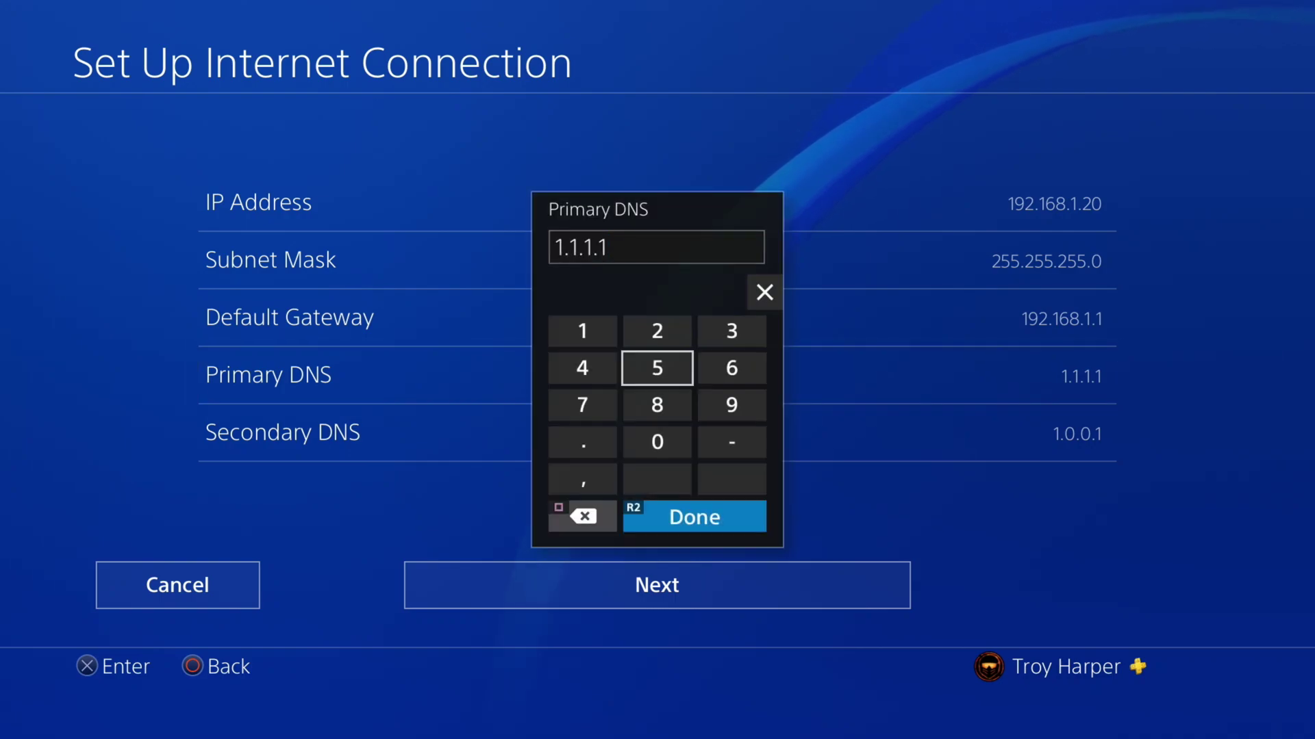
key("Down")
key("Down")
key("Down")
key("Down")
key("Left")
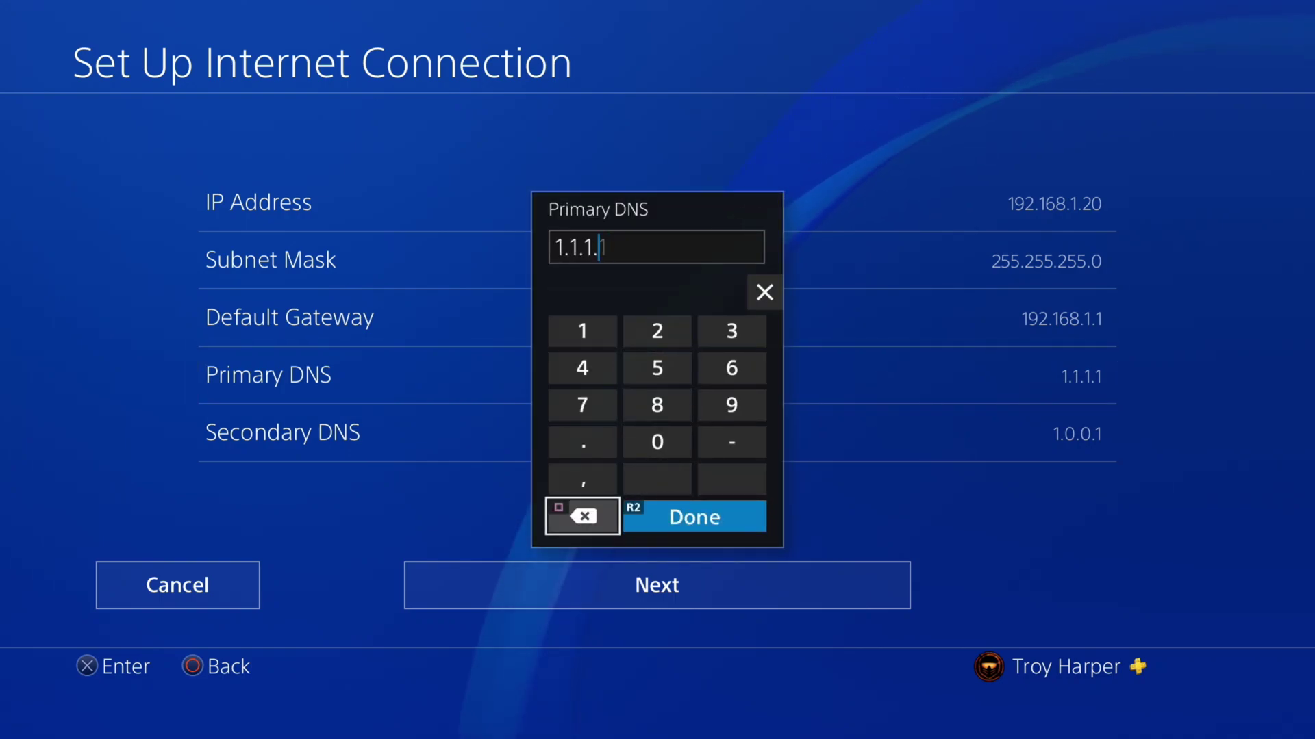
key("BackSpace")
key("BackSpace")
key("BackSpace")
key("Up")
key("Up")
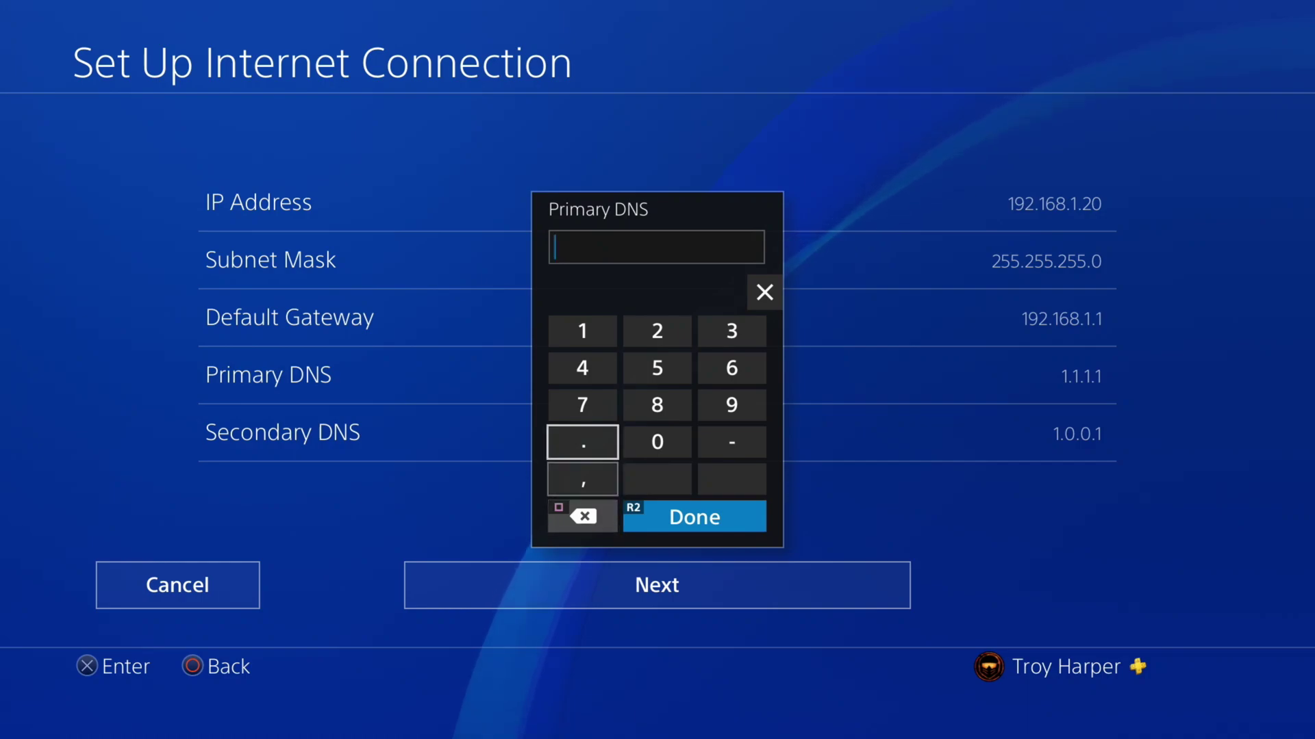
key("Up")
key("Right")
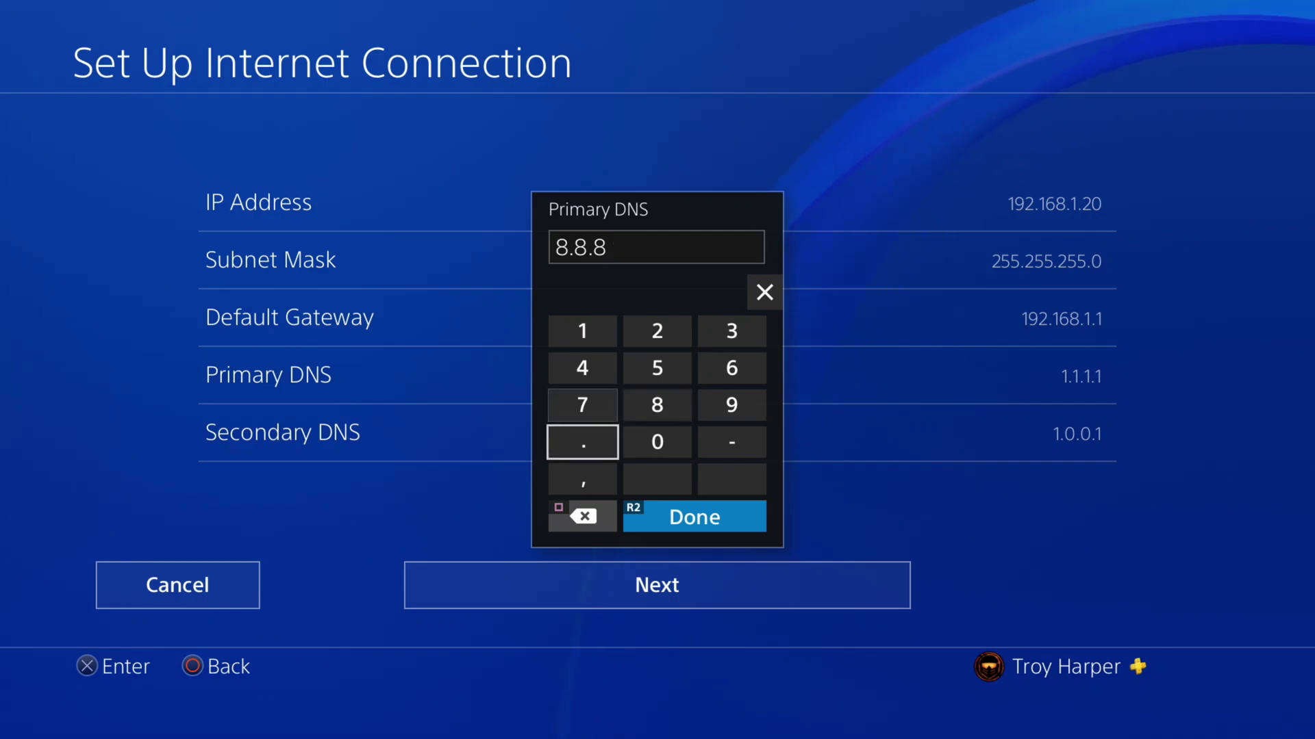
type("8")
key("Down")
key("Down")
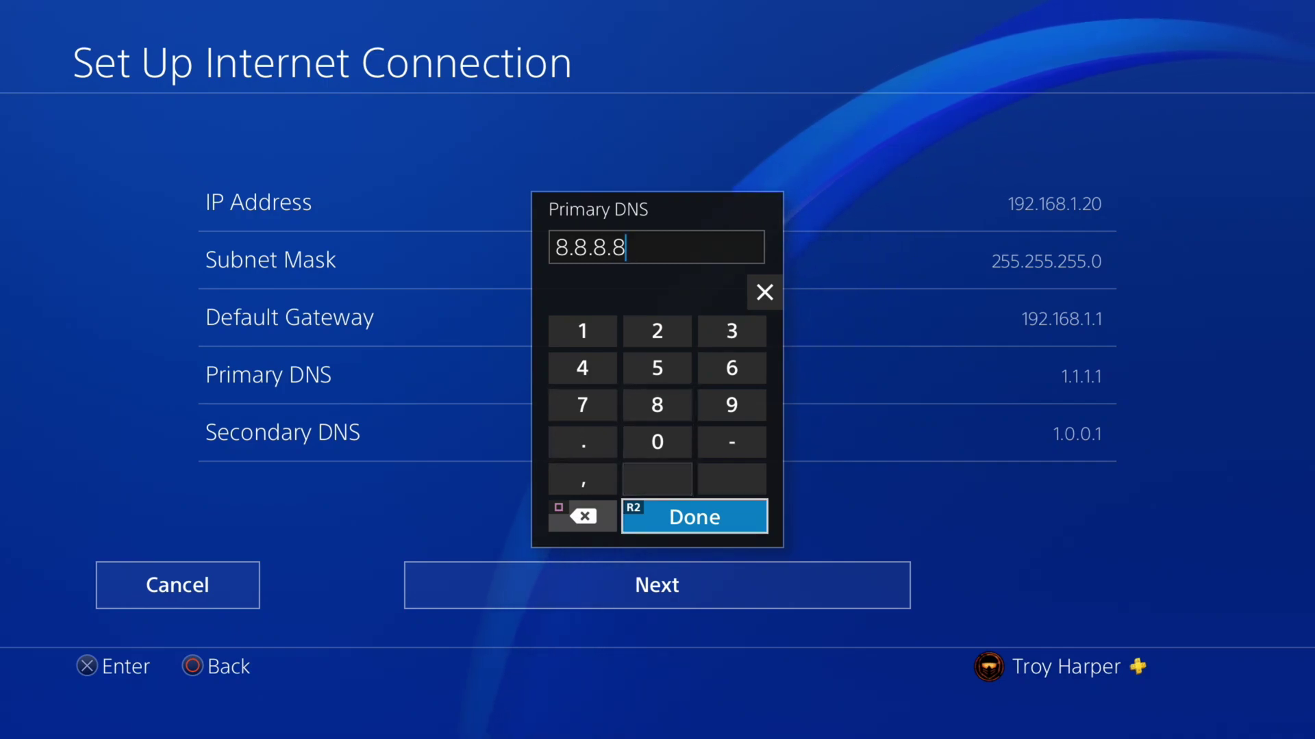
key("Return")
- Clear the existing secondary DNS address and set it to 8.8.4.4
key("Down")
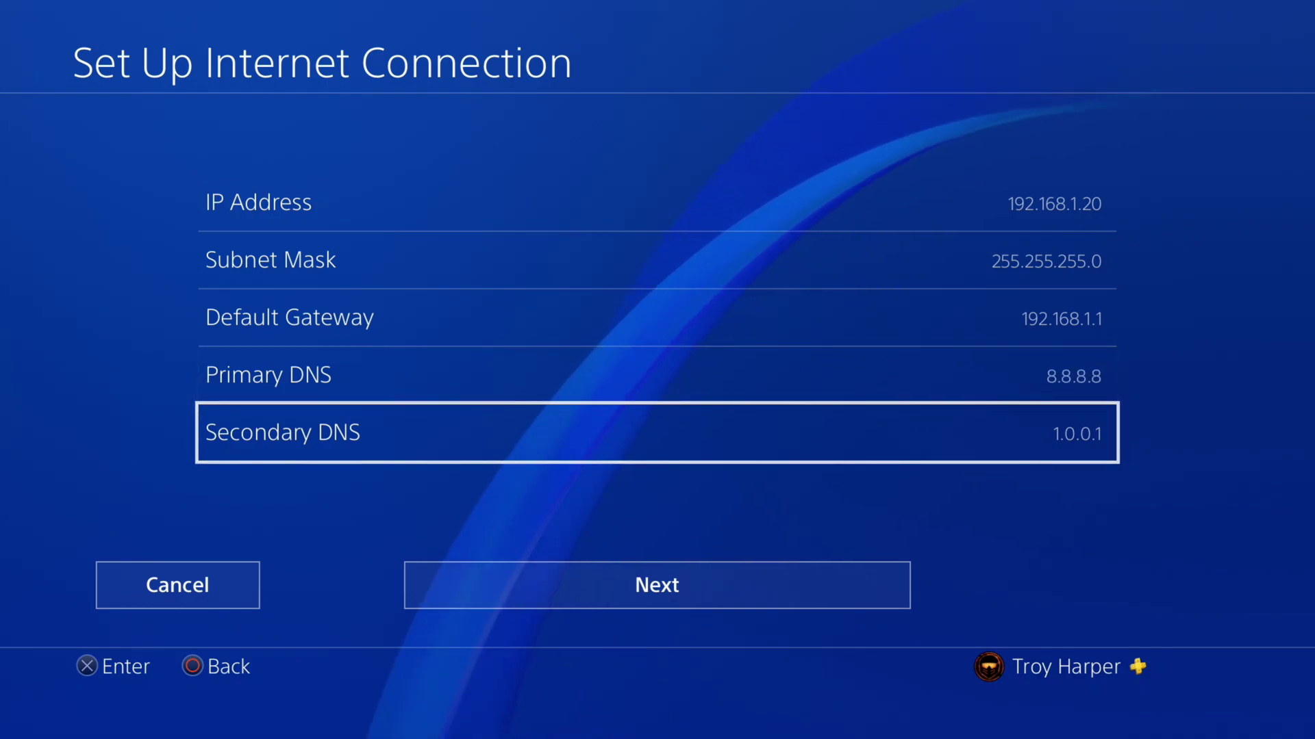
key("Return")
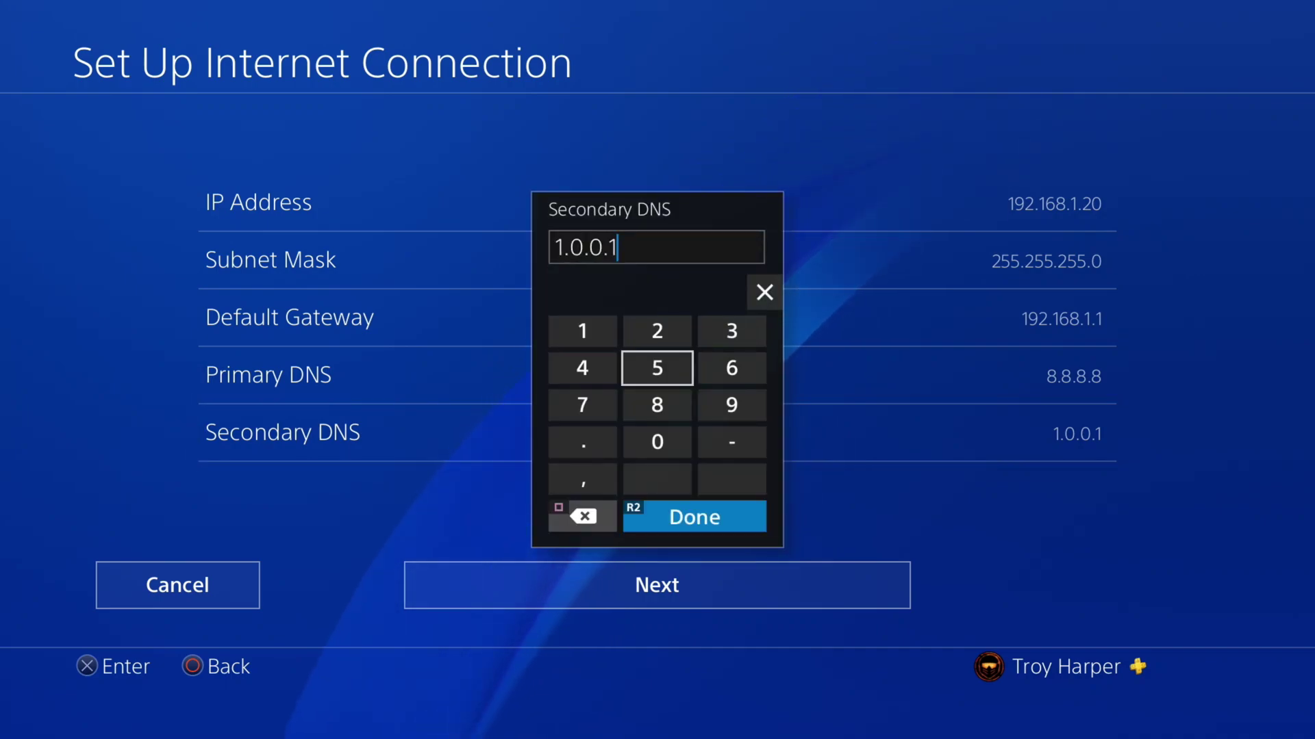
key("Left")
key("Down")
key("Down")
key("Down")
key("Down")
key("Return")
key("Return")
key("Return")
key("Return")
key("Return")
key("Return")
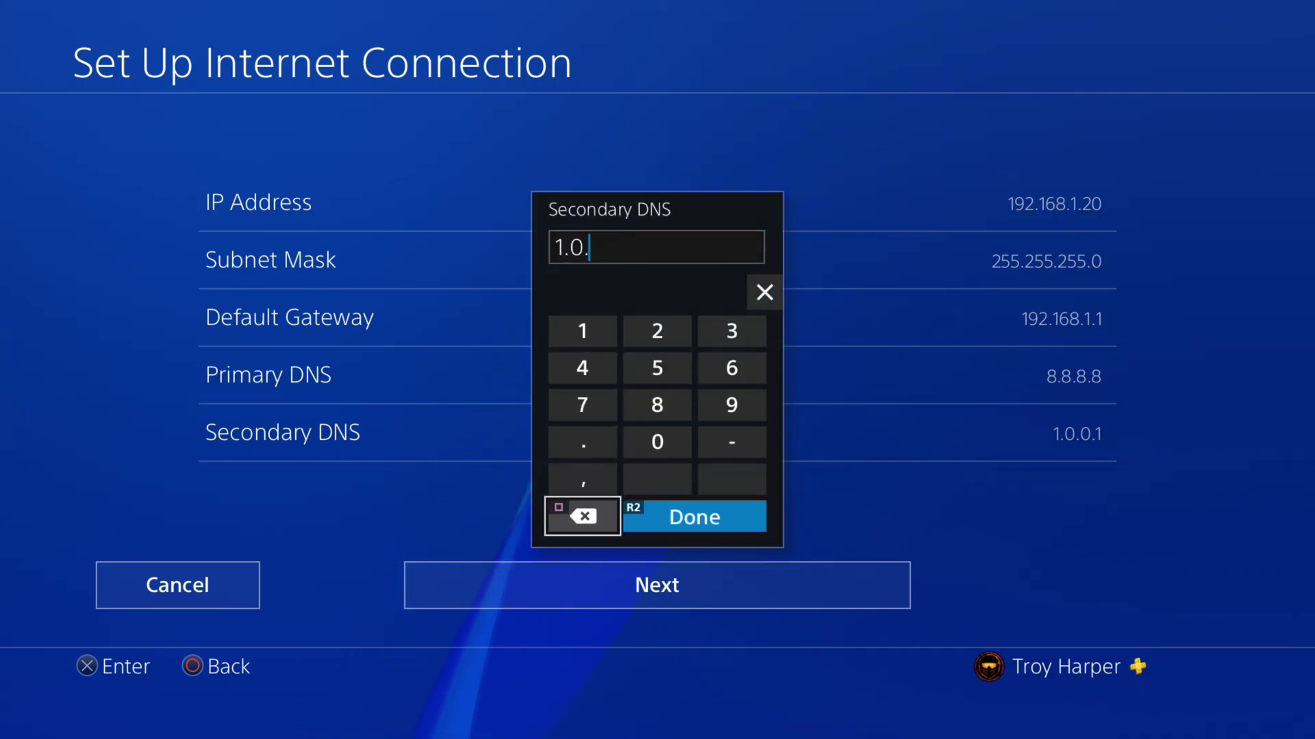
key("Return")
key("Up")
key("Up")
key("Up")
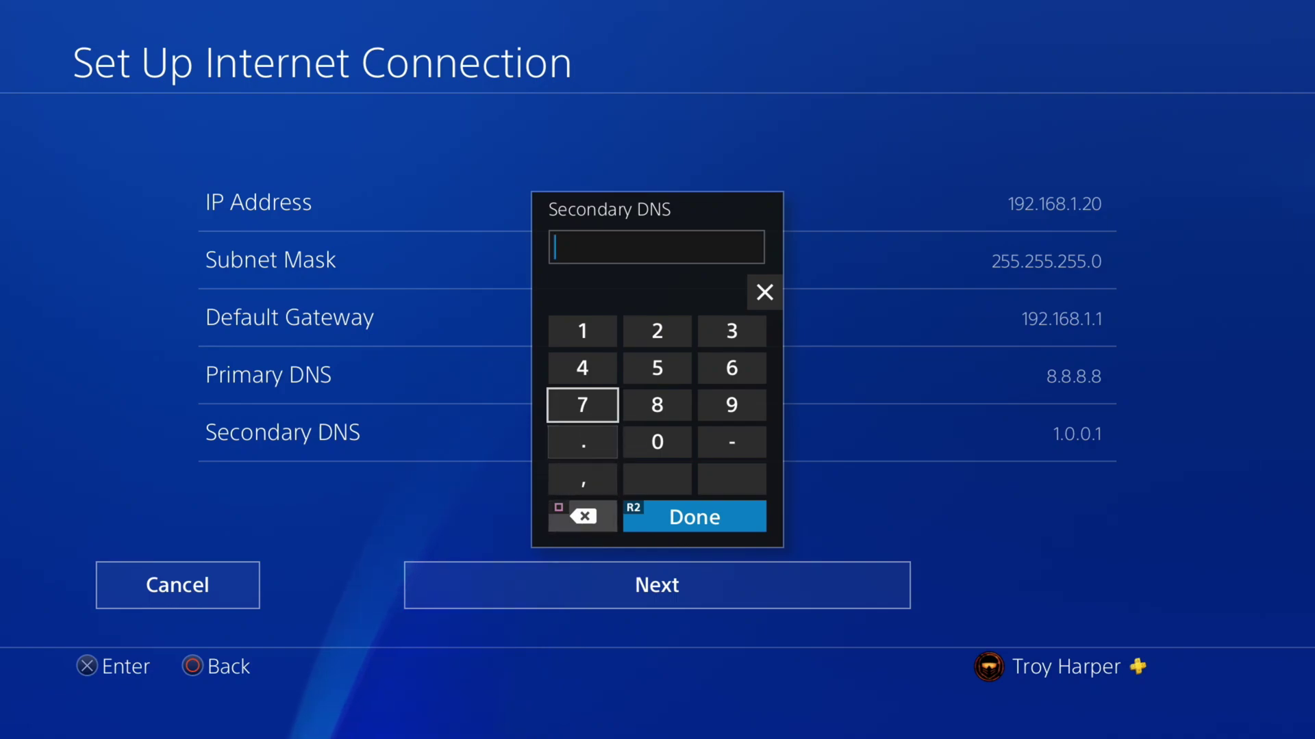
key("Right")
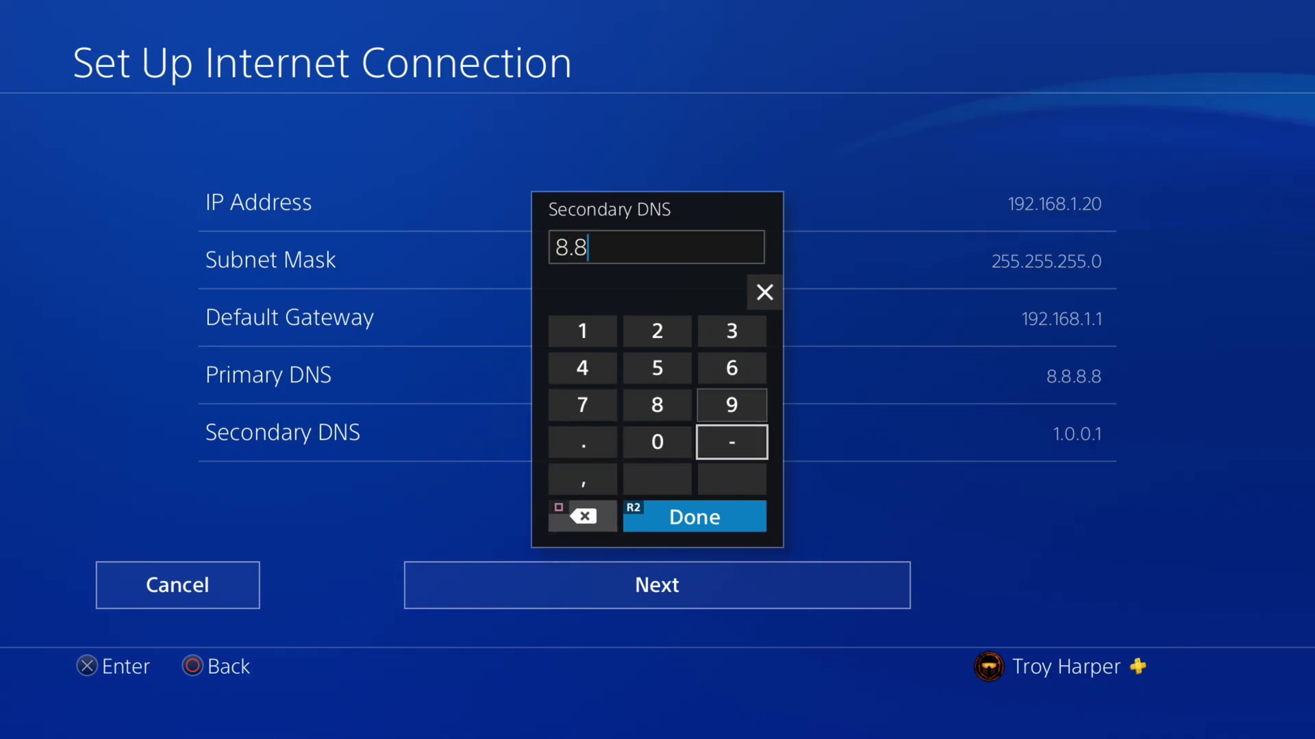
key("Left")
key("Left")
key("Up")
key("Up")
key("Return")
key("Down")
key("Down")
key("Return")
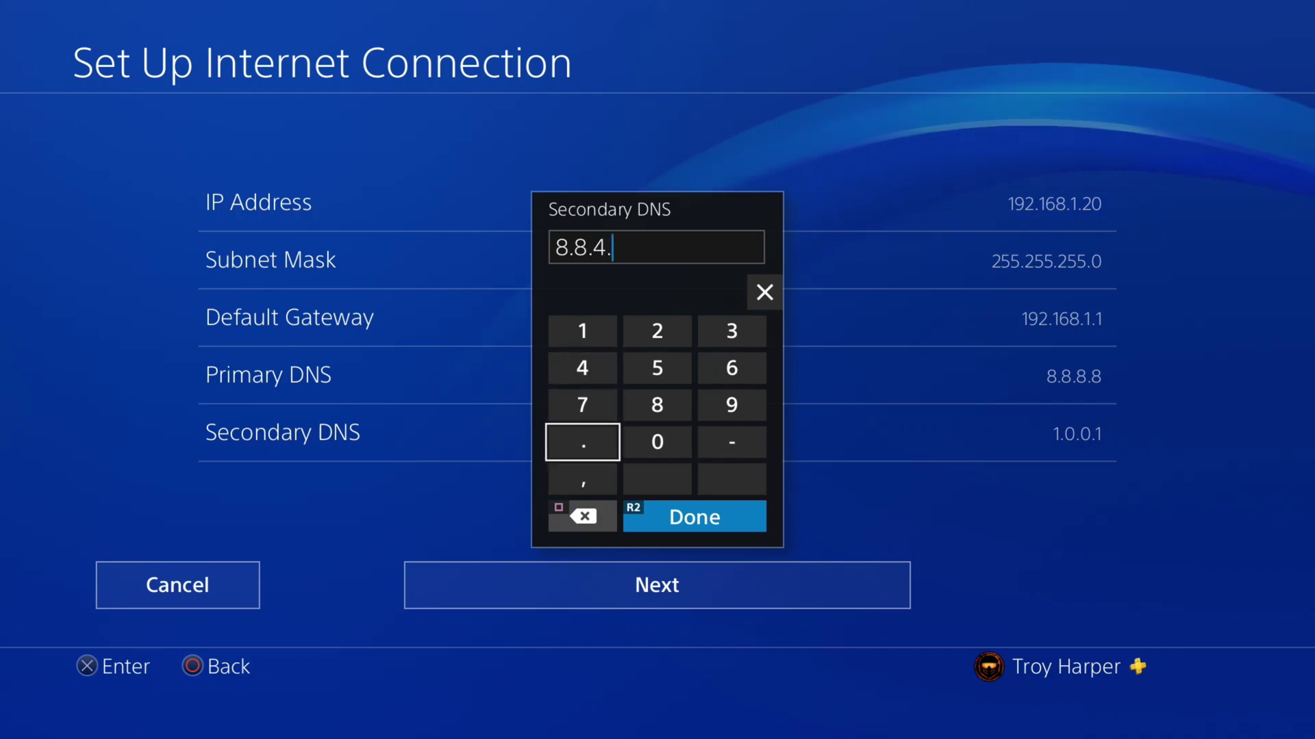
key("Up")
key("Up")
key("Return")
key("Return")
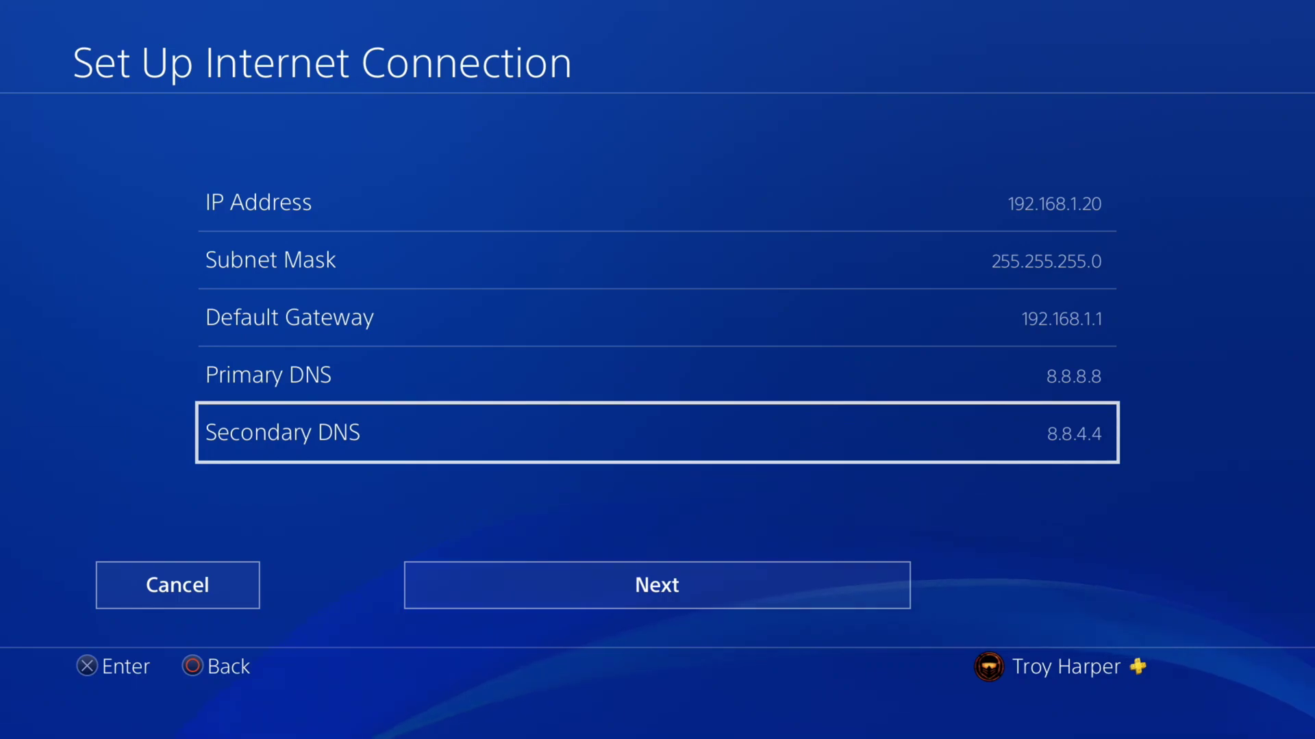
- Finish the connection setup with Automatic MTU settings and Do Not Use for the proxy server, and start the Internet connection test
key("Down")
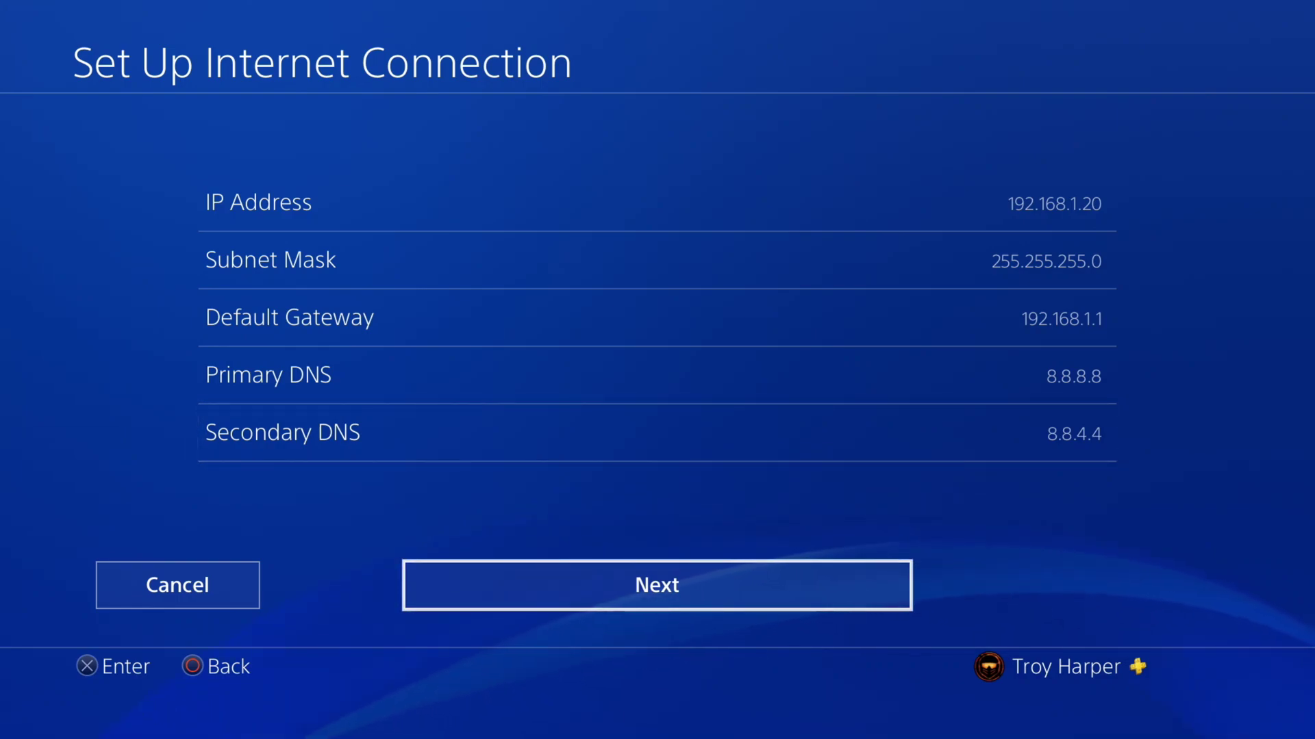
key("Return")
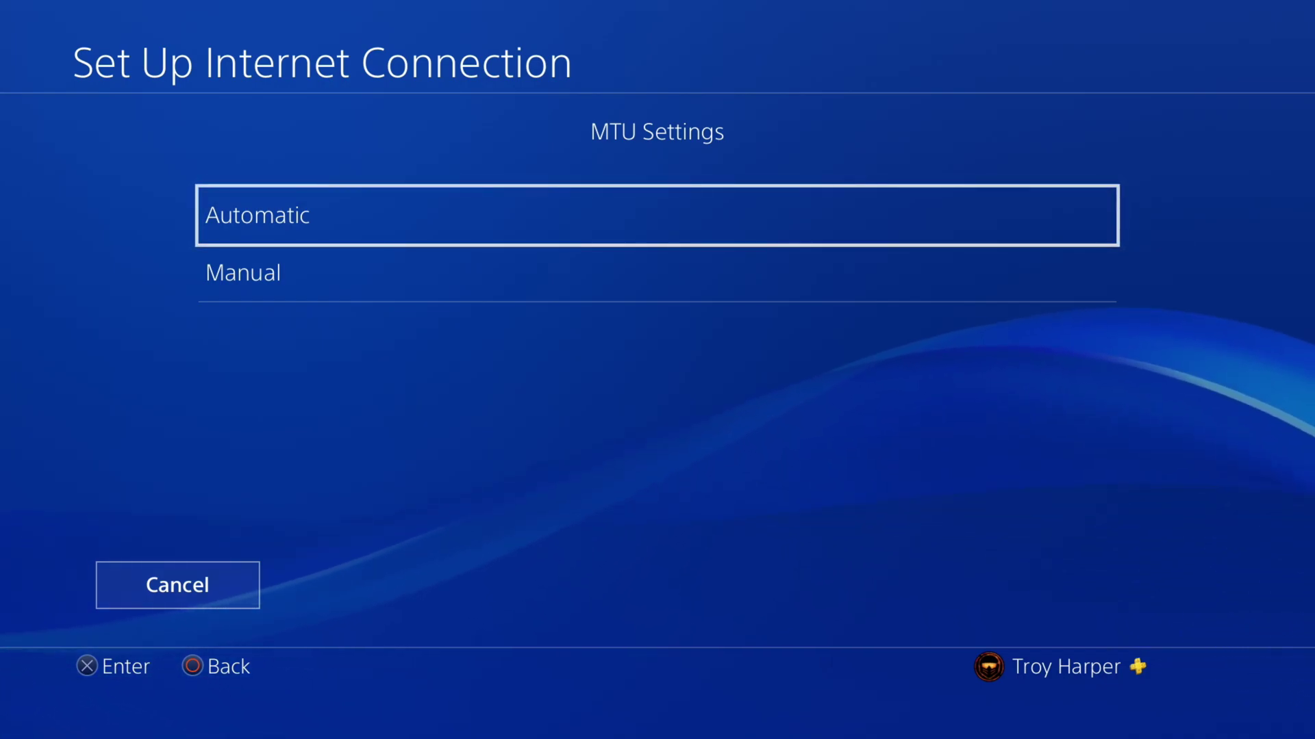
key("Return")
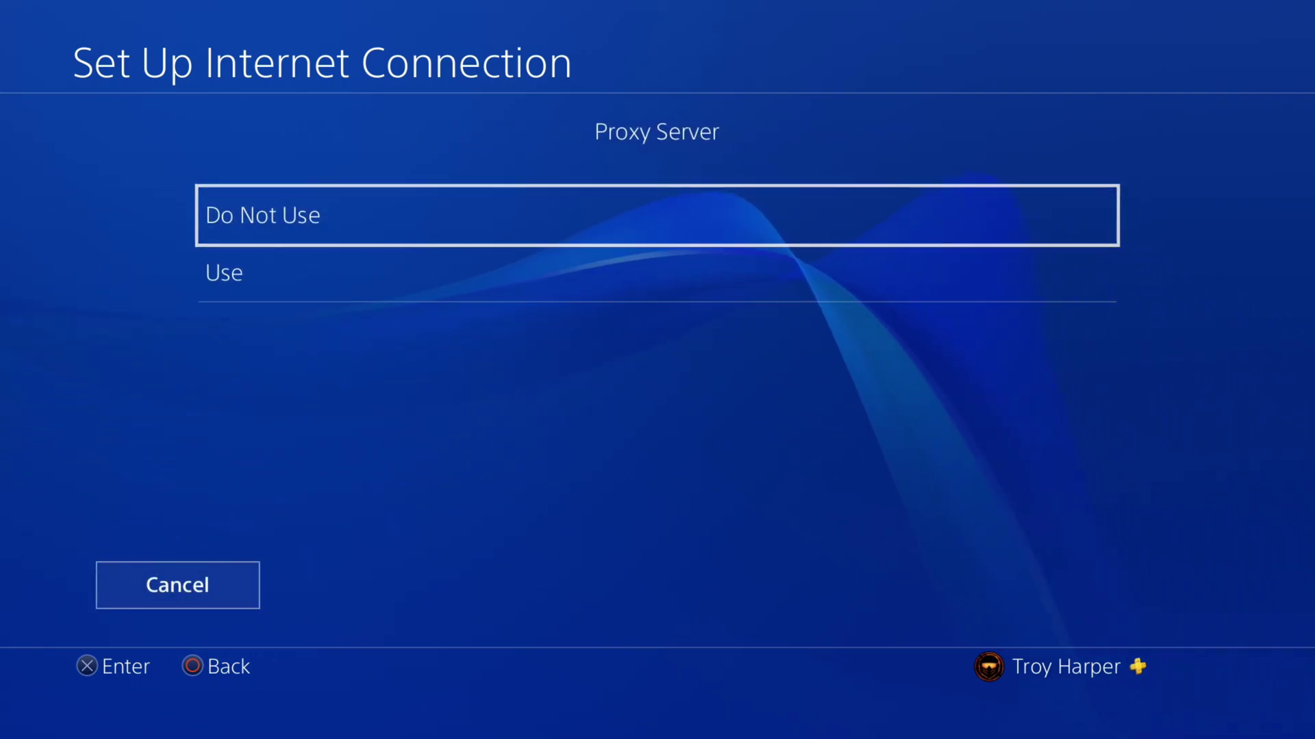
key("Return")
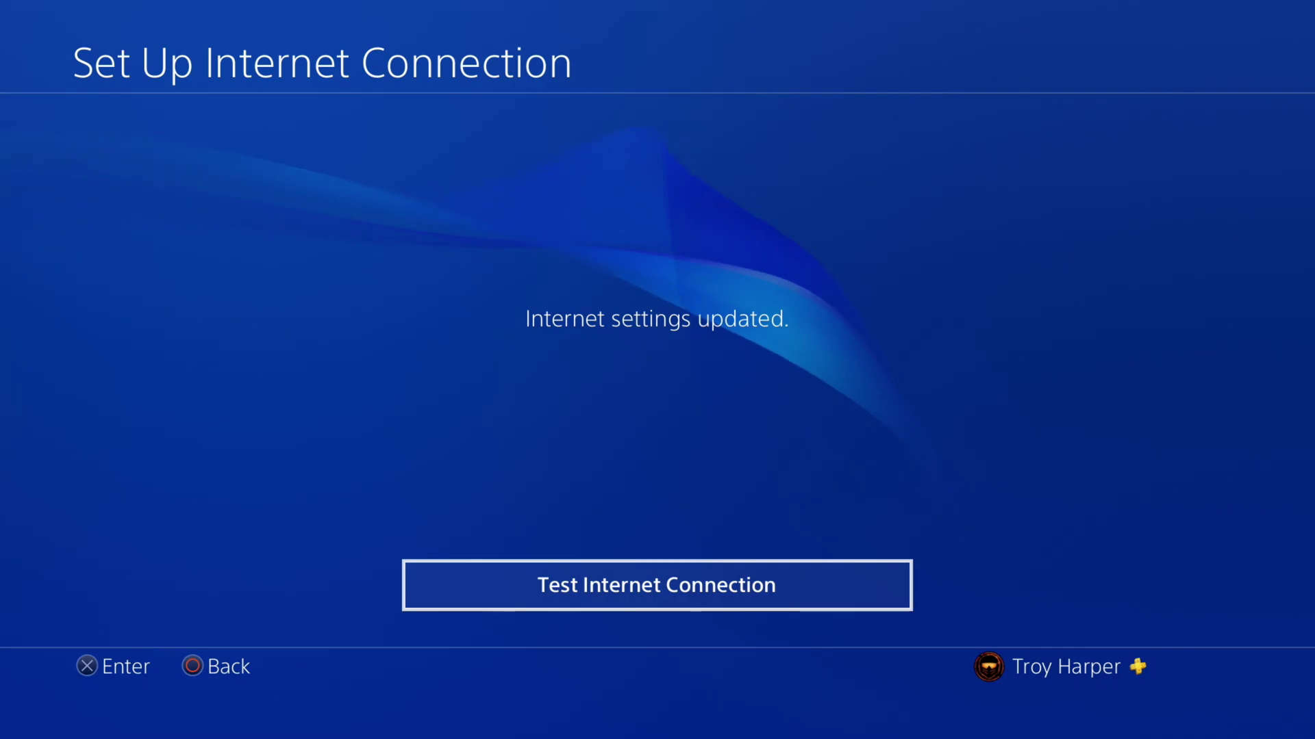
key("Return")
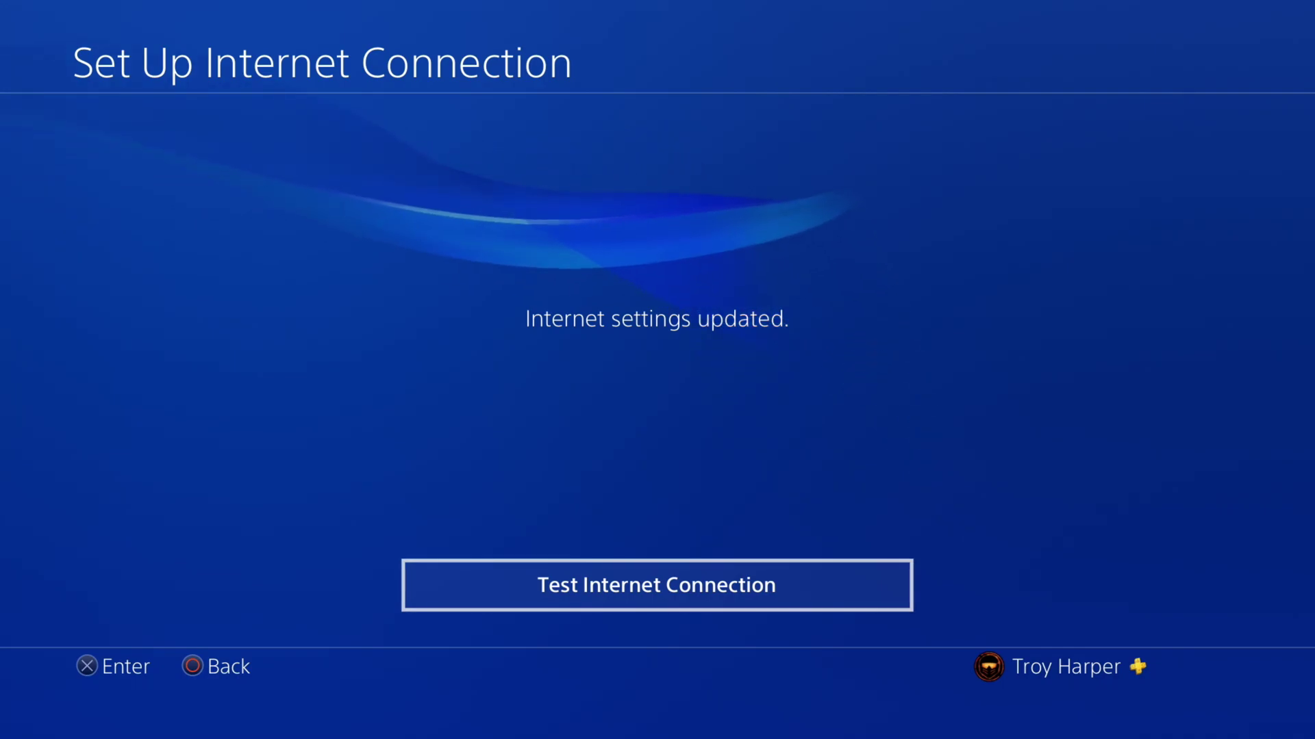